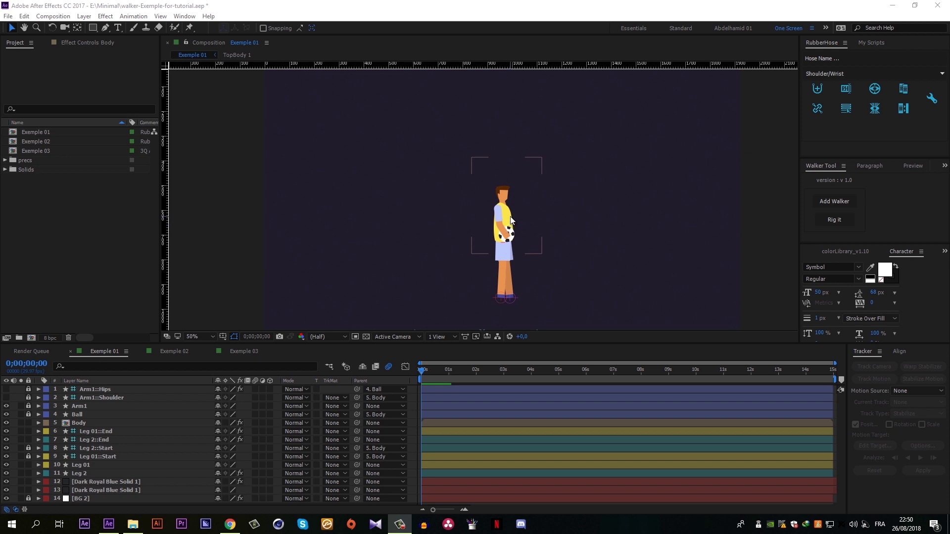
- Test-bend the legs by pulling the body down, undo it, and focus the timeline
drag(513, 210, 510, 230)
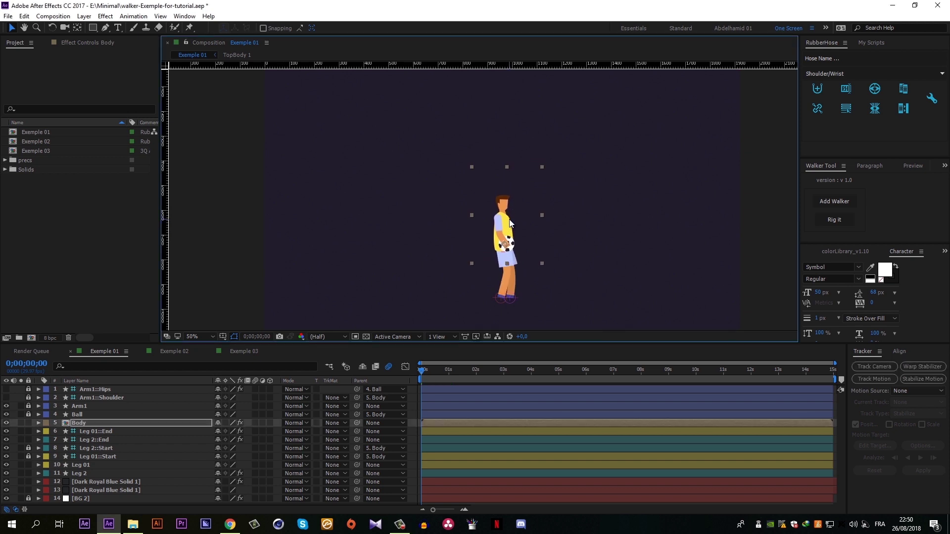
key(ctrl+z)
click(732, 224)
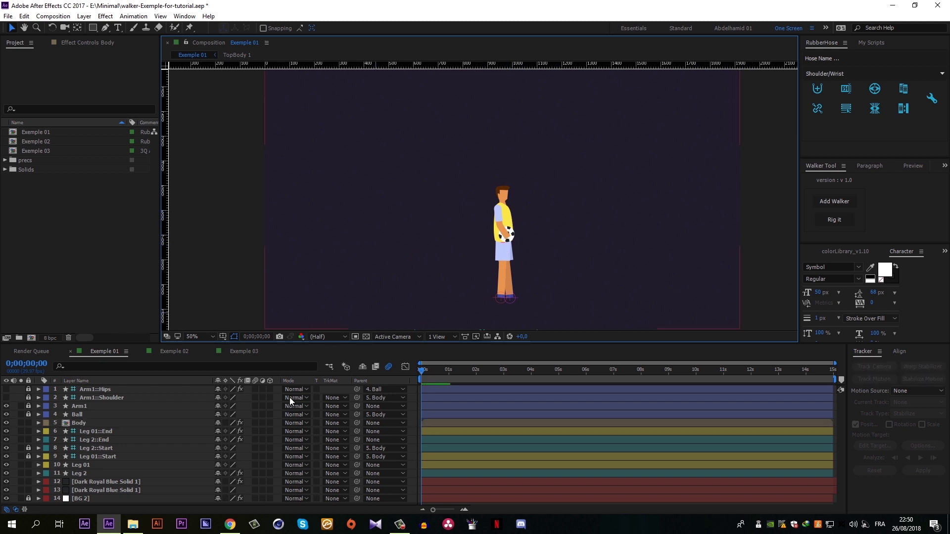
click(413, 407)
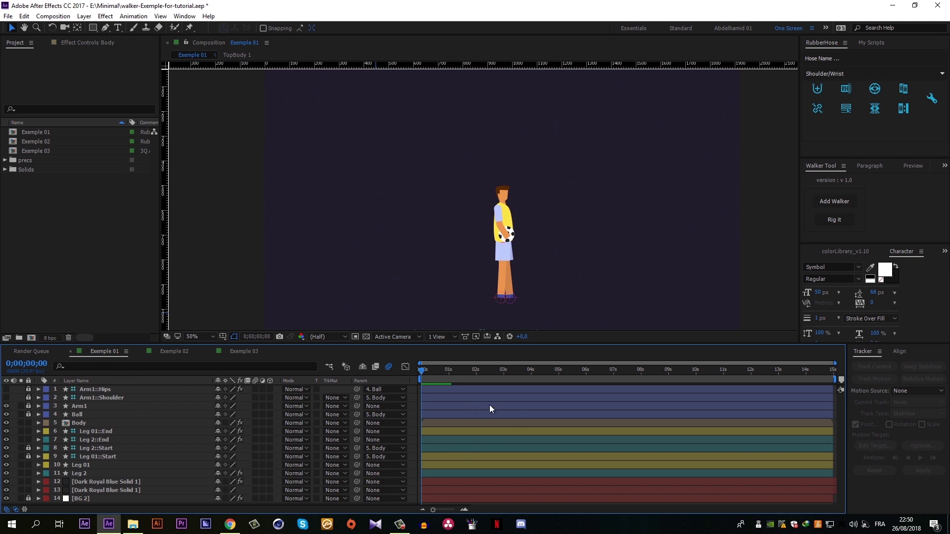
- Add the walker controls and drag CenterCtrl down to the hips so the foot boxes meet the feet
click(830, 200)
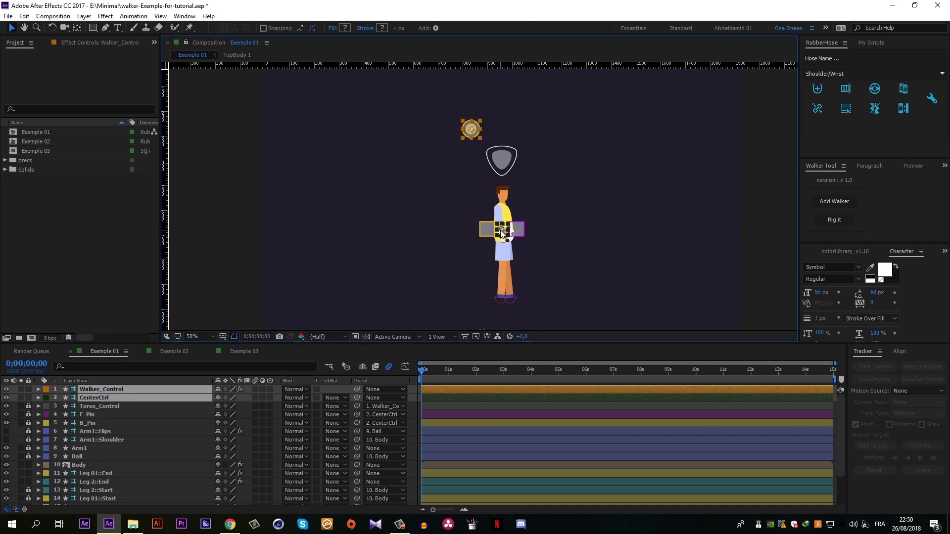
drag(501, 232, 505, 296)
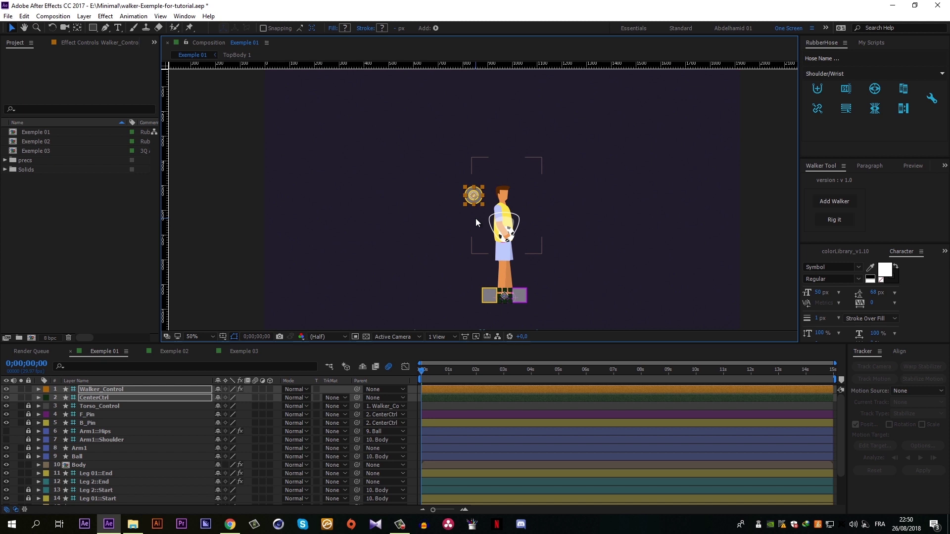
- Unlock and select Torso_Control, zoom in, and nudge its shield down over the chest
click(542, 248)
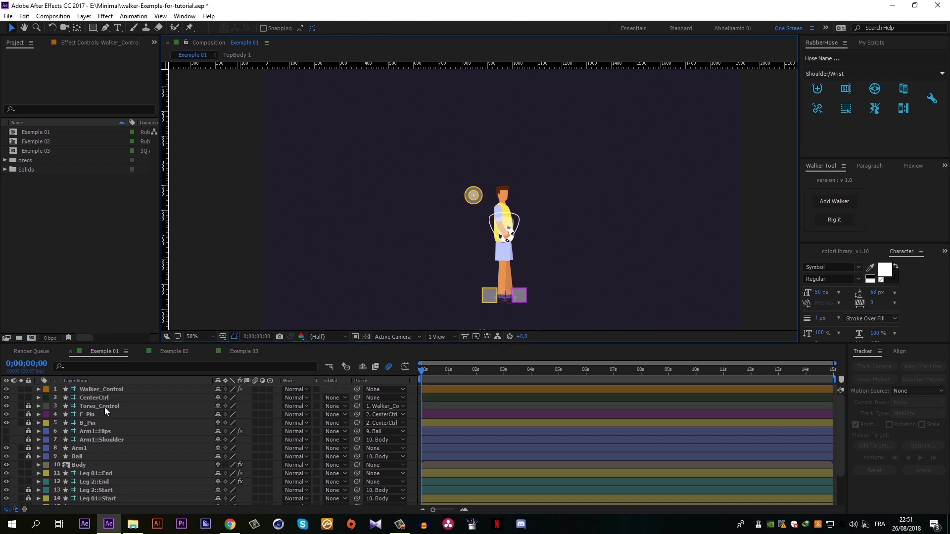
click(28, 406)
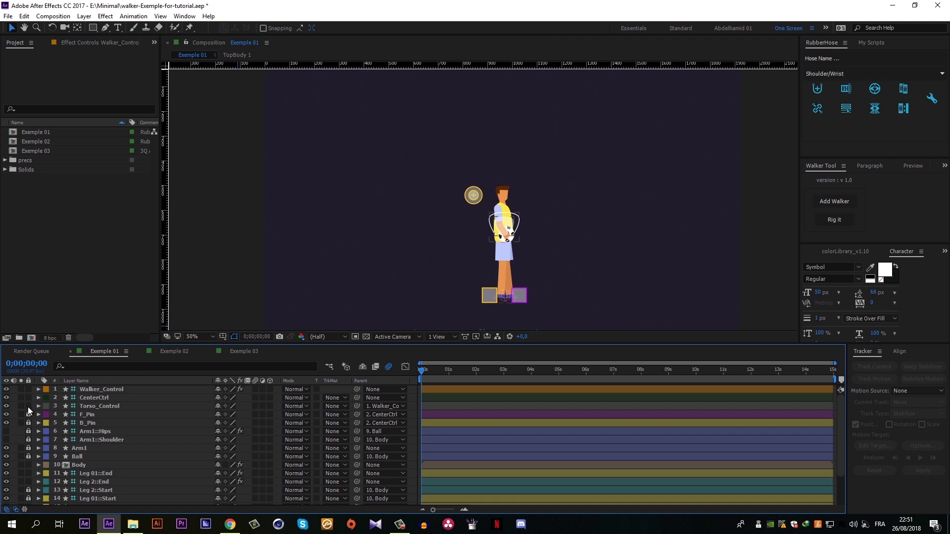
click(85, 406)
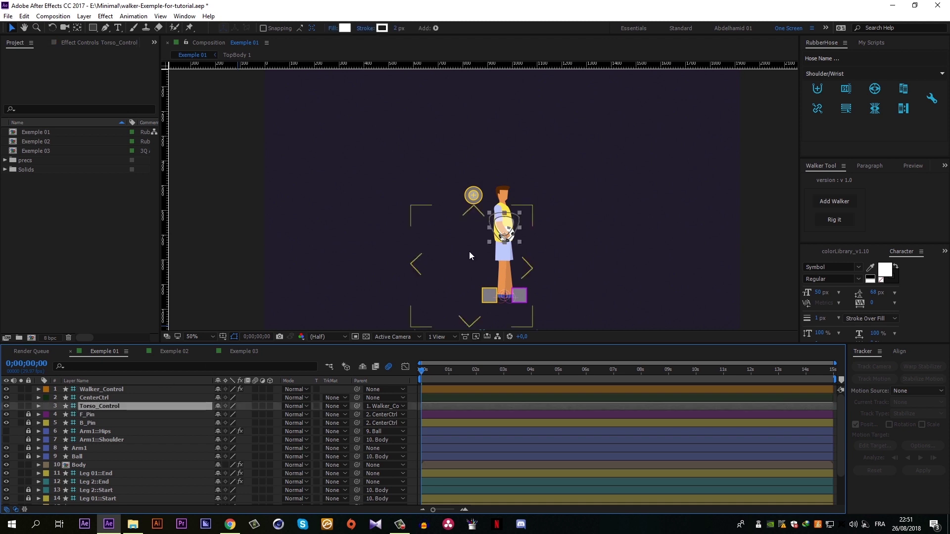
scroll(515, 229, up, 2)
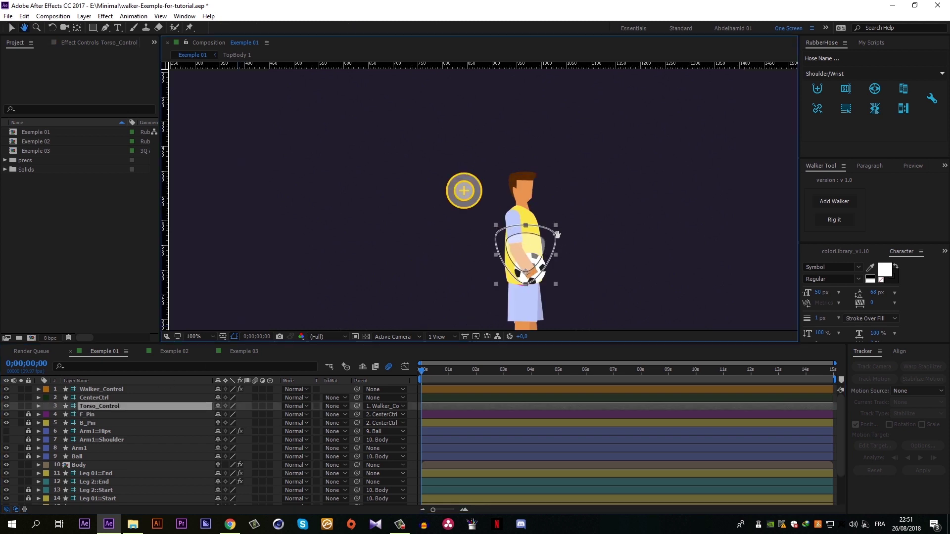
key(v)
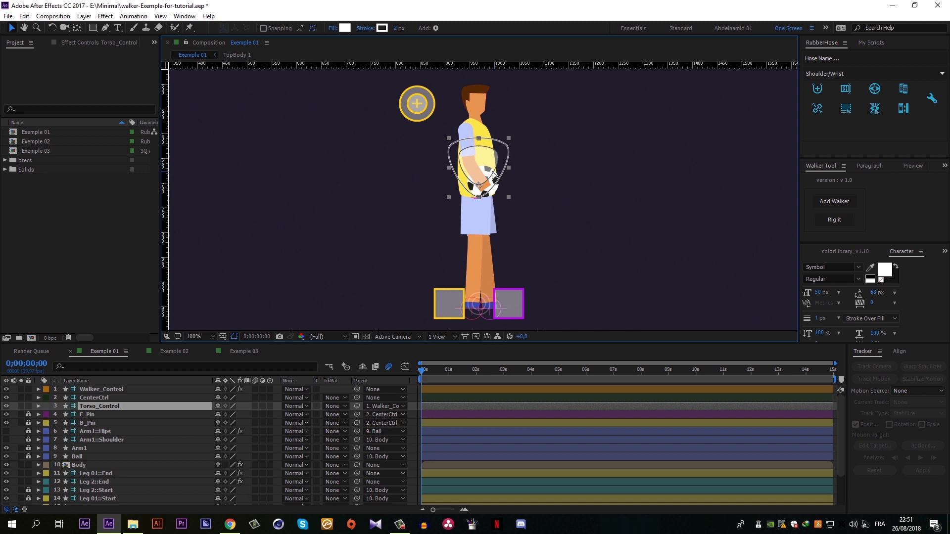
drag(493, 173, 481, 191)
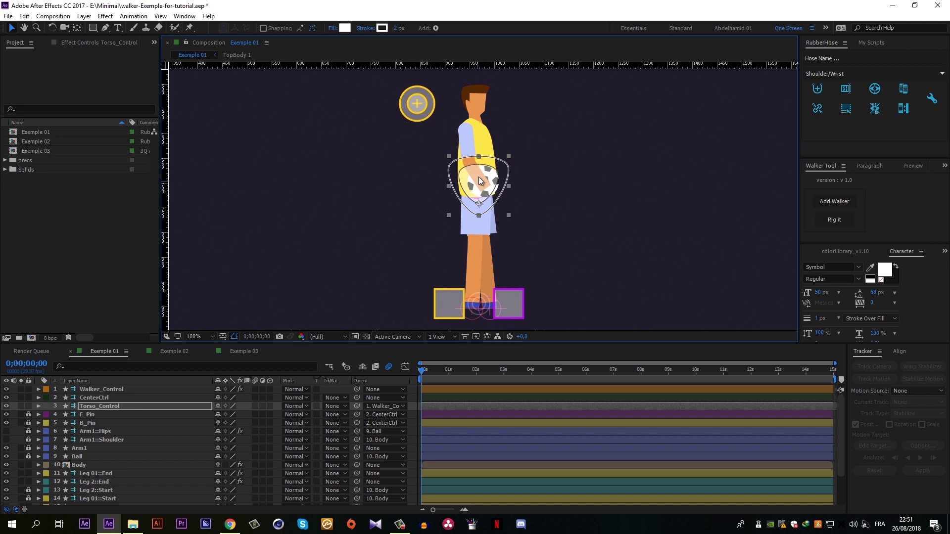
- Relock Torso_Control and move the back leg's end controller into the yellow foot box
click(29, 406)
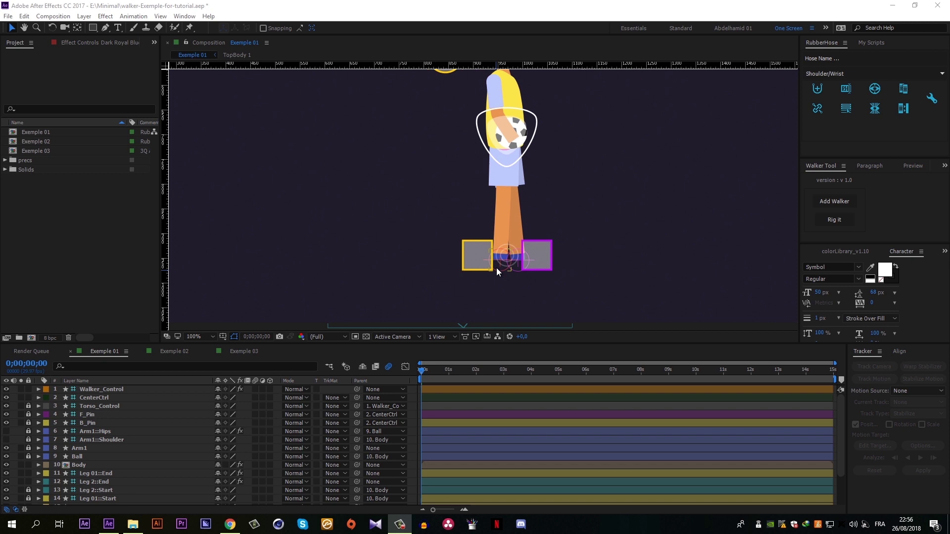
mouse_move(494, 268)
mouse_down()
mouse_move(462, 269)
mouse_move(481, 255)
mouse_move(473, 267)
mouse_up()
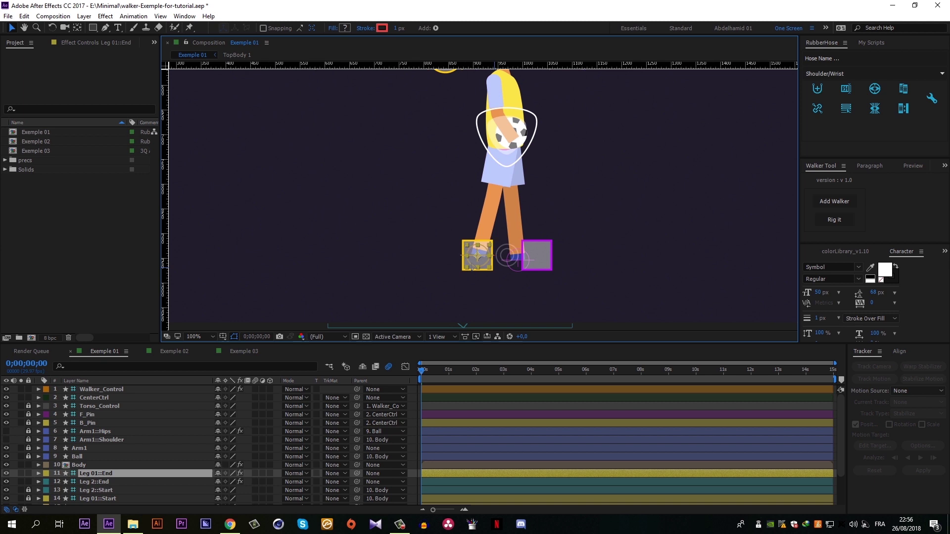
key(Return)
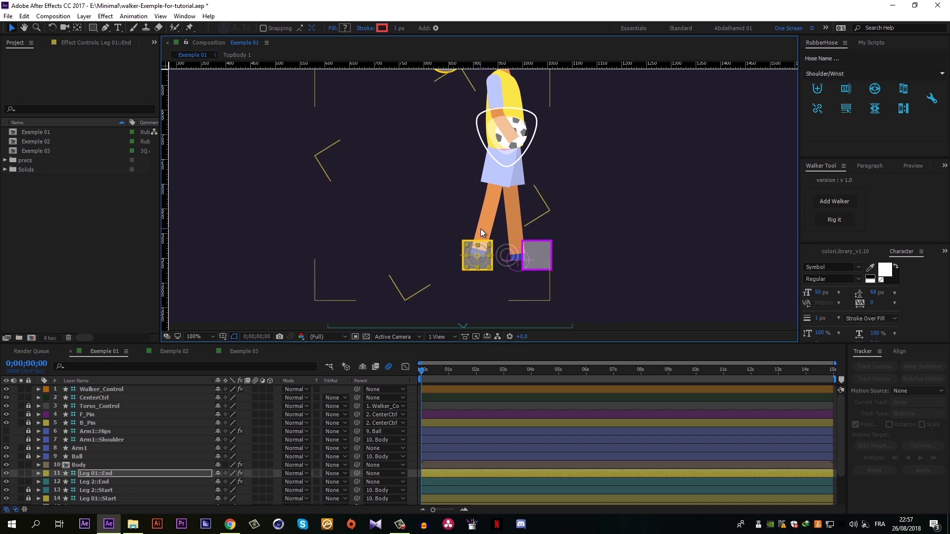
- Move the front leg's end controller into the magenta foot box
scroll(480, 229, down, 2)
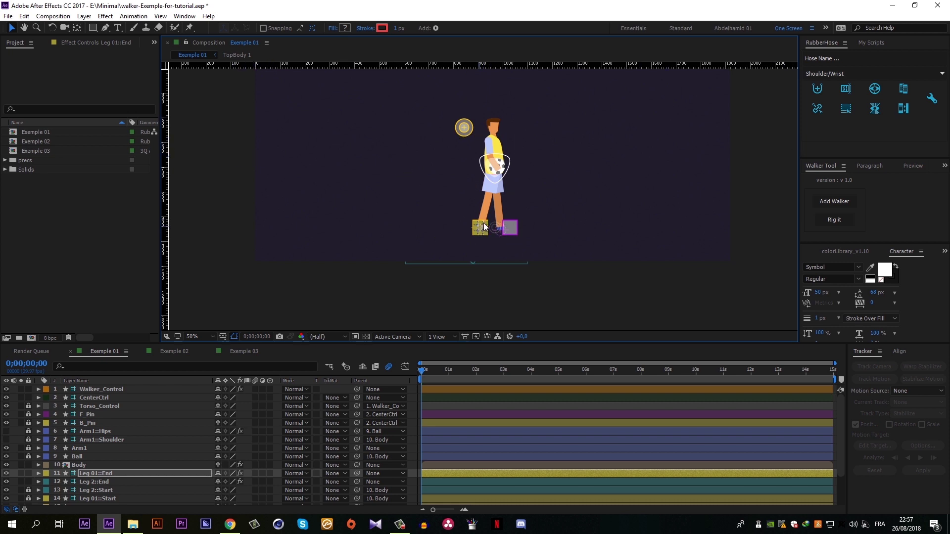
scroll(498, 229, up, 2)
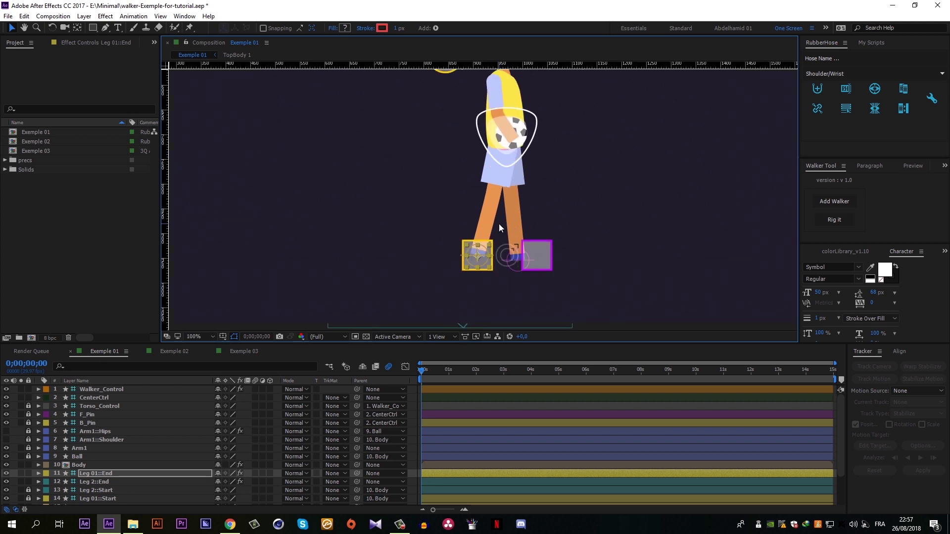
scroll(521, 278, down, 2)
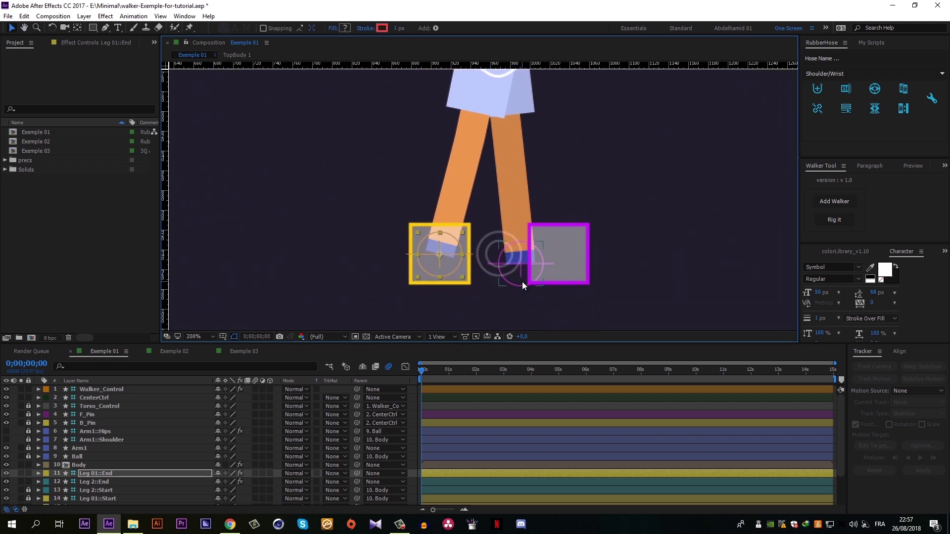
drag(522, 281, 559, 274)
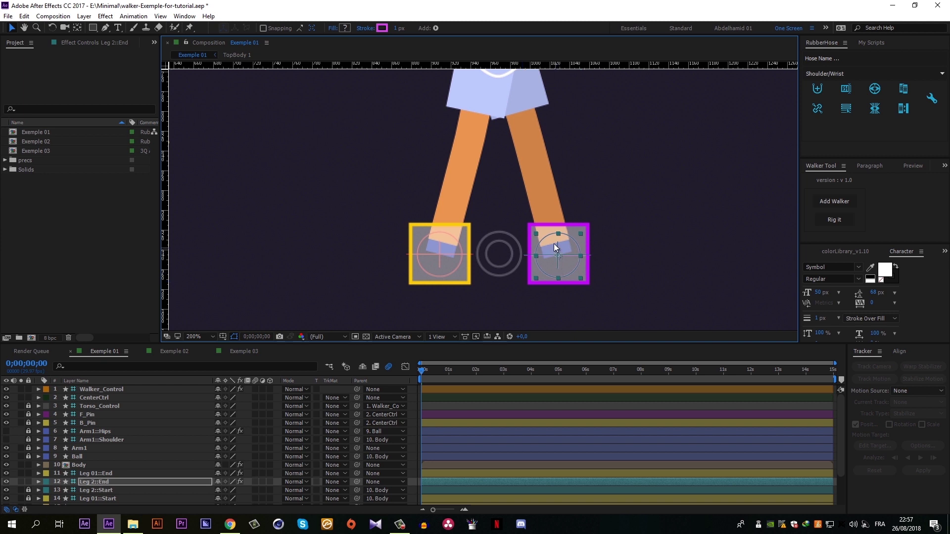
scroll(554, 243, down, 2)
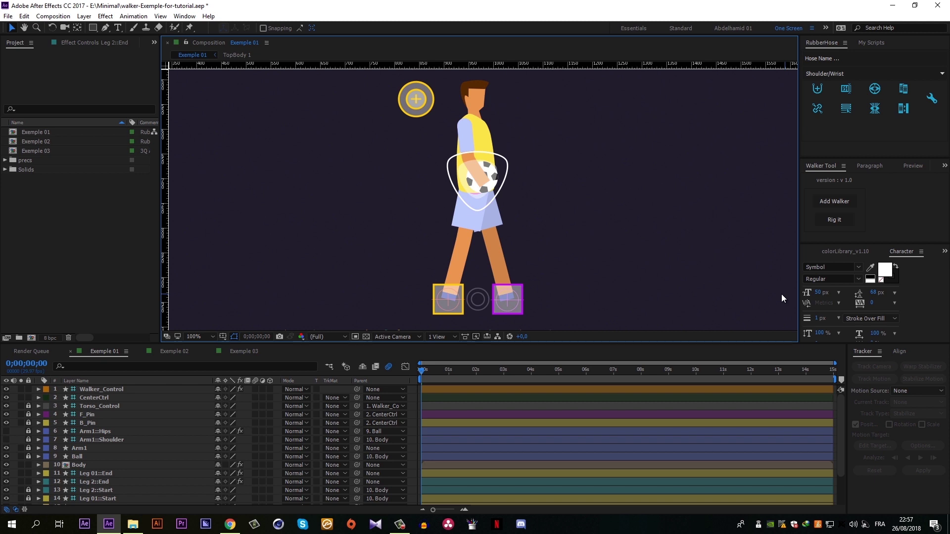
- Rig Body, Leg 01::End and Leg 2::End with Rig it, then preview the walk
click(78, 465)
ctrl+click(86, 474)
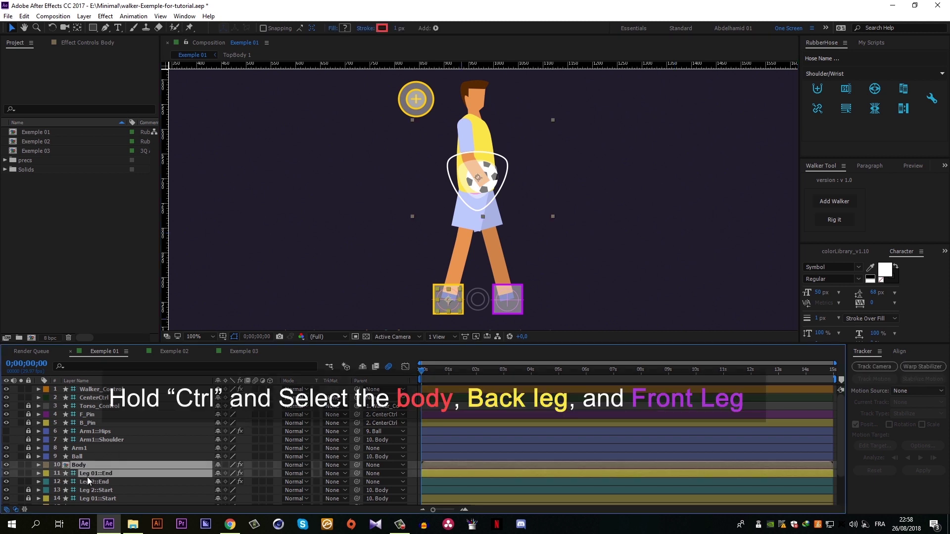
ctrl+click(89, 482)
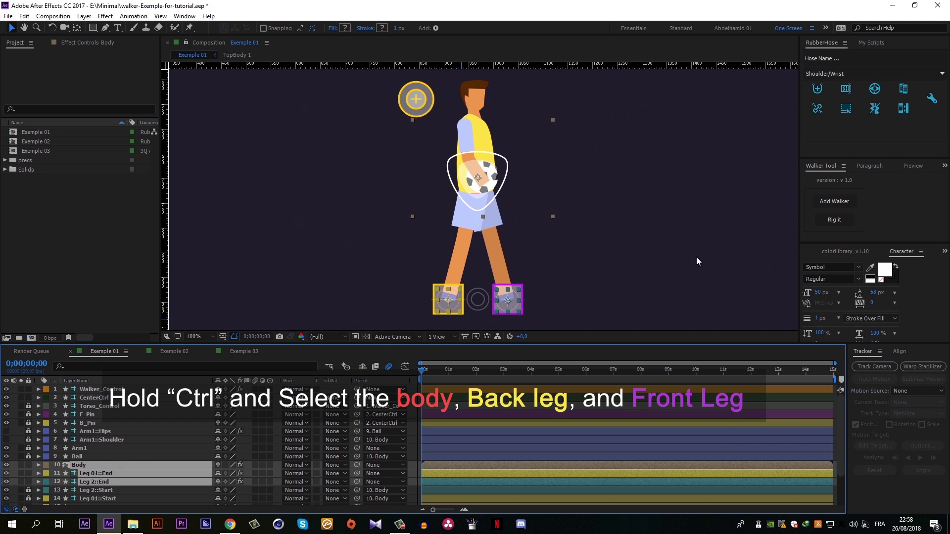
click(831, 219)
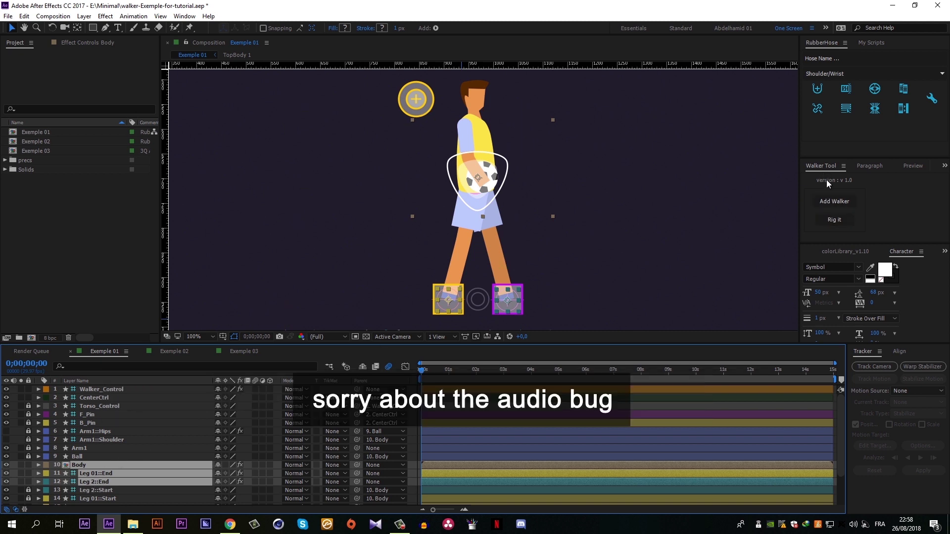
click(833, 221)
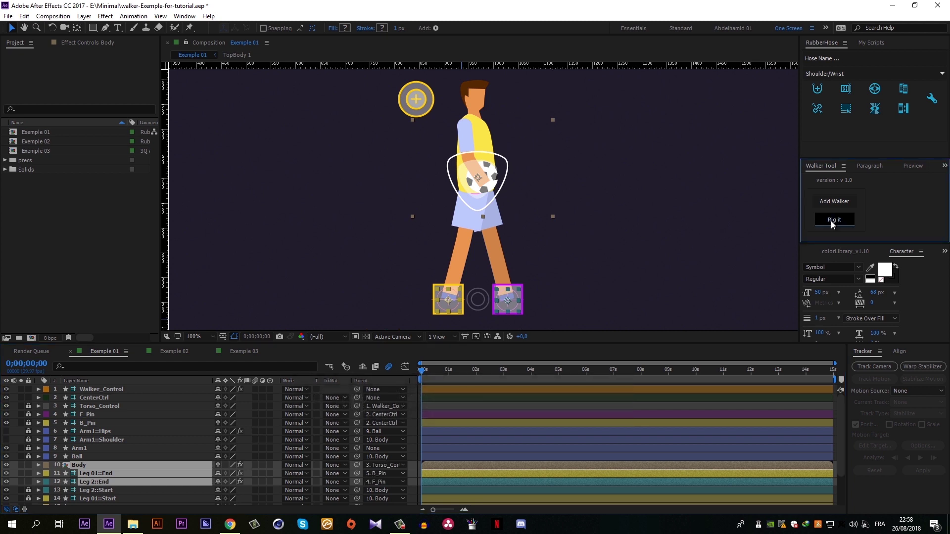
click(691, 256)
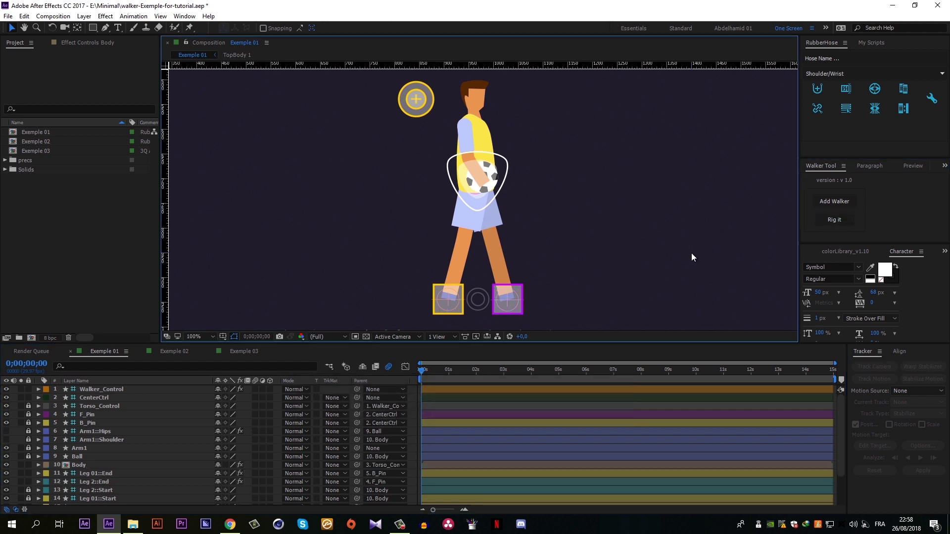
key(space)
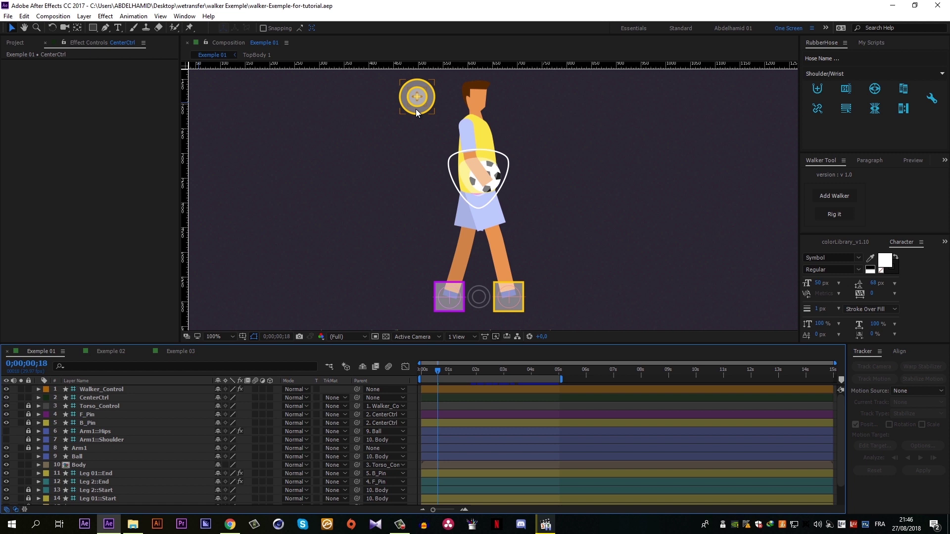
- Raise the Walker_Control Speed to 58,80 and preview the faster walk
click(416, 108)
click(24, 64)
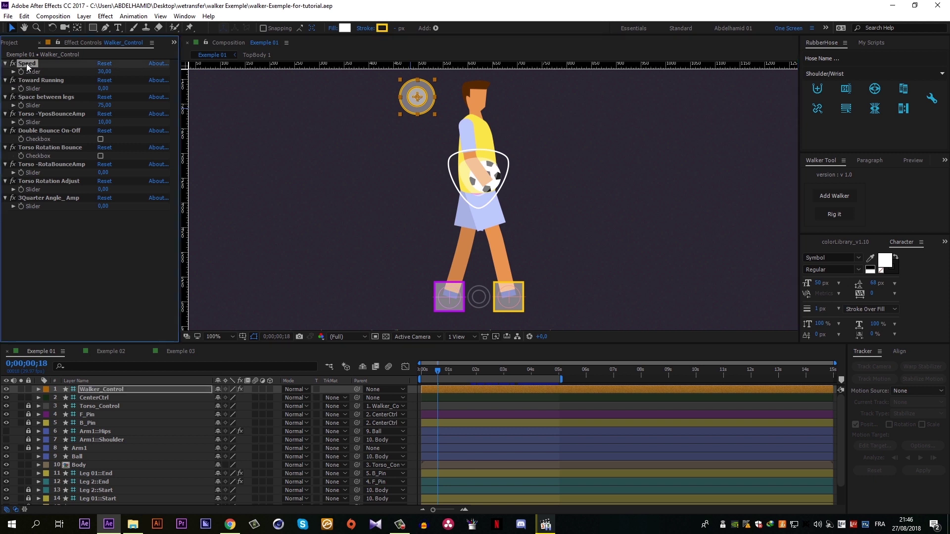
click(14, 72)
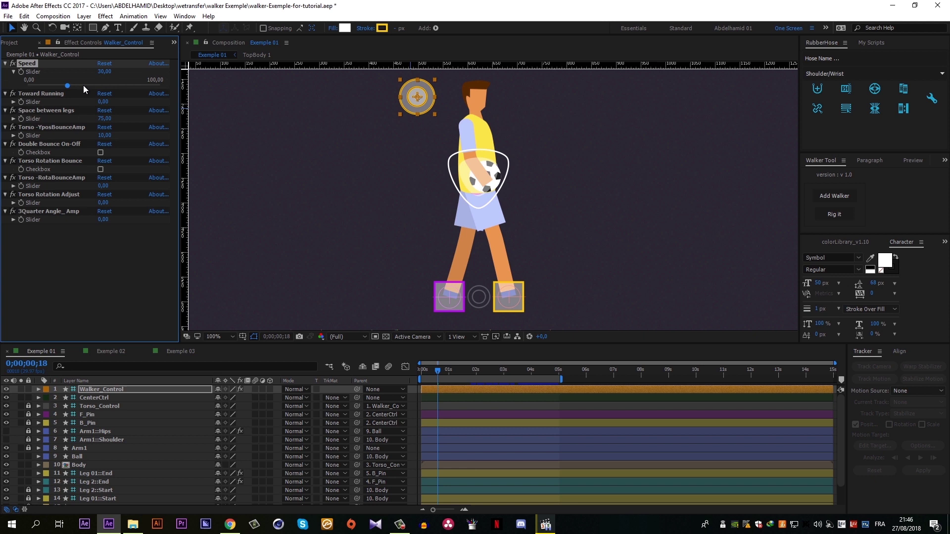
drag(83, 86, 105, 87)
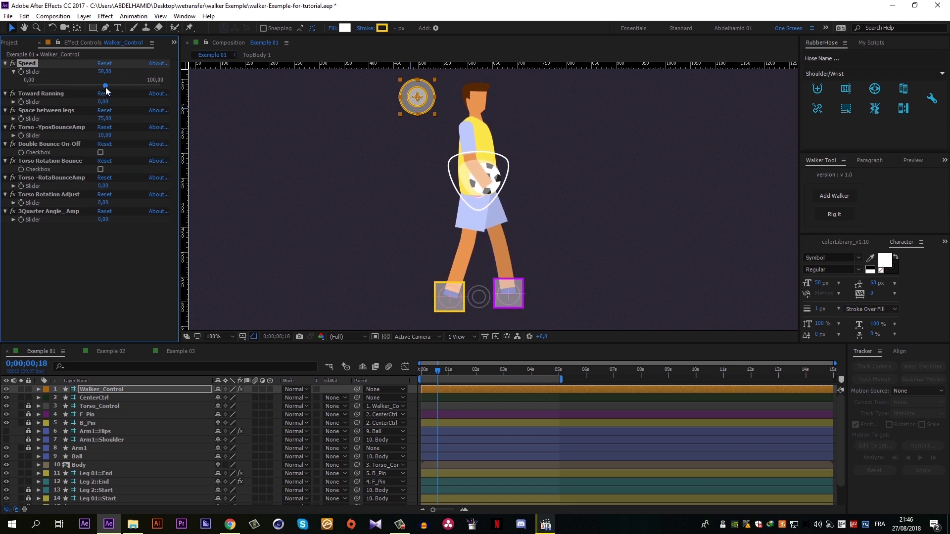
key(space)
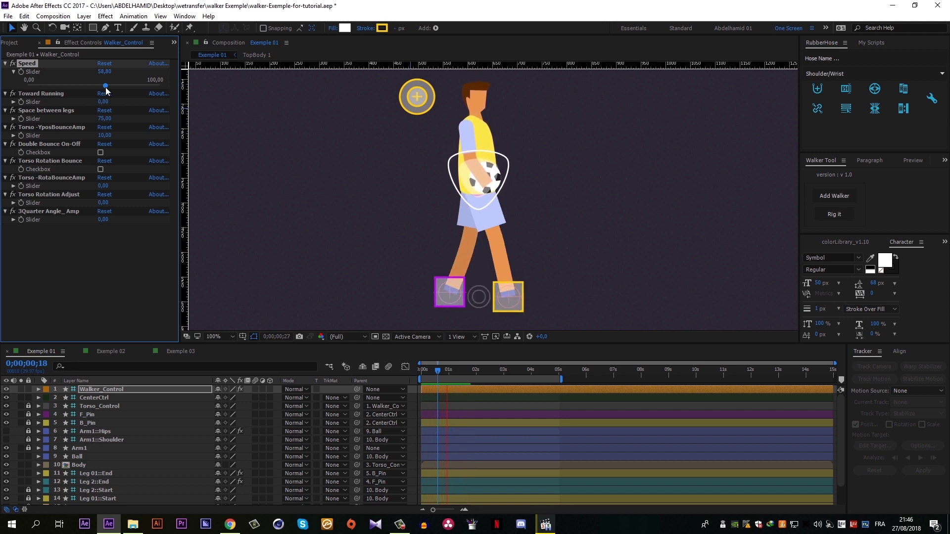
key(space)
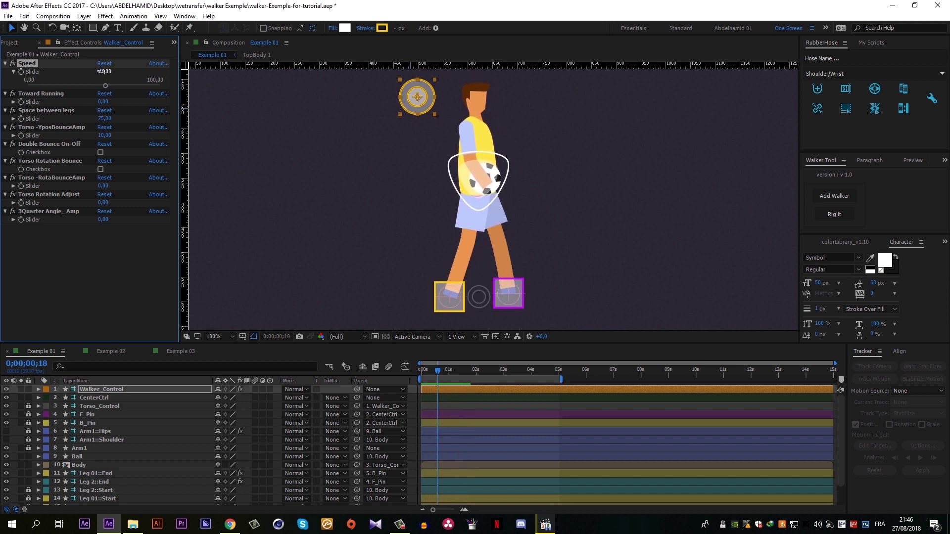
- Try Speed -36,00, then 28,00, previewing the walk each time
click(101, 71)
key(BackSpace)
key(Return)
key(space)
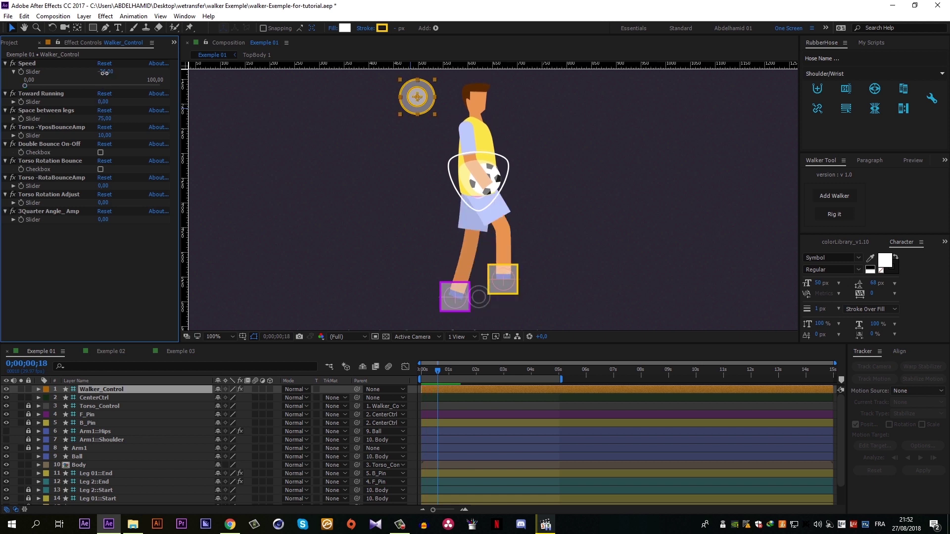
drag(103, 75, 132, 90)
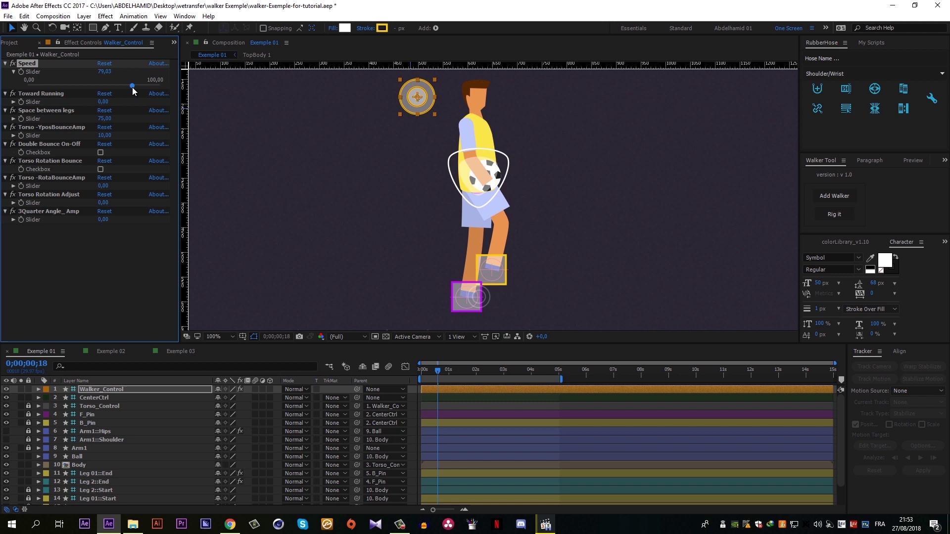
key(space)
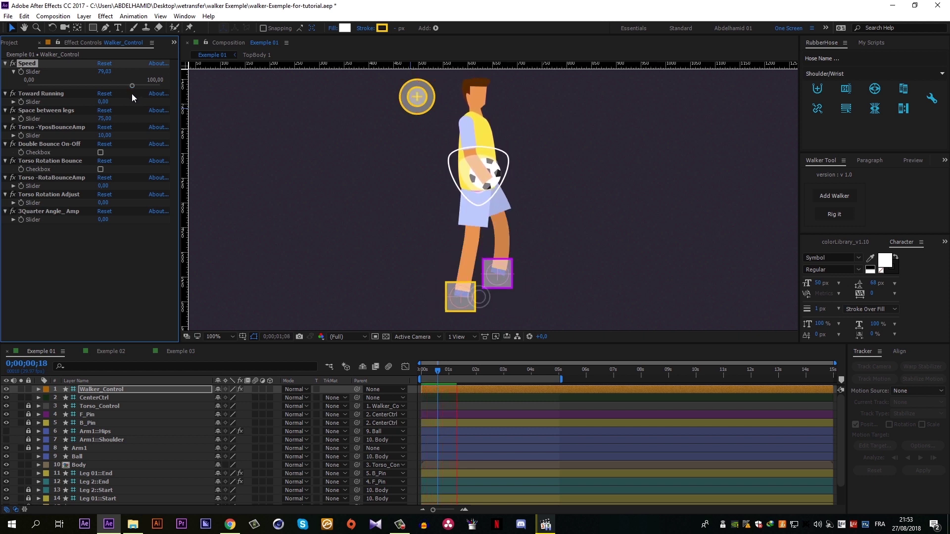
key(space)
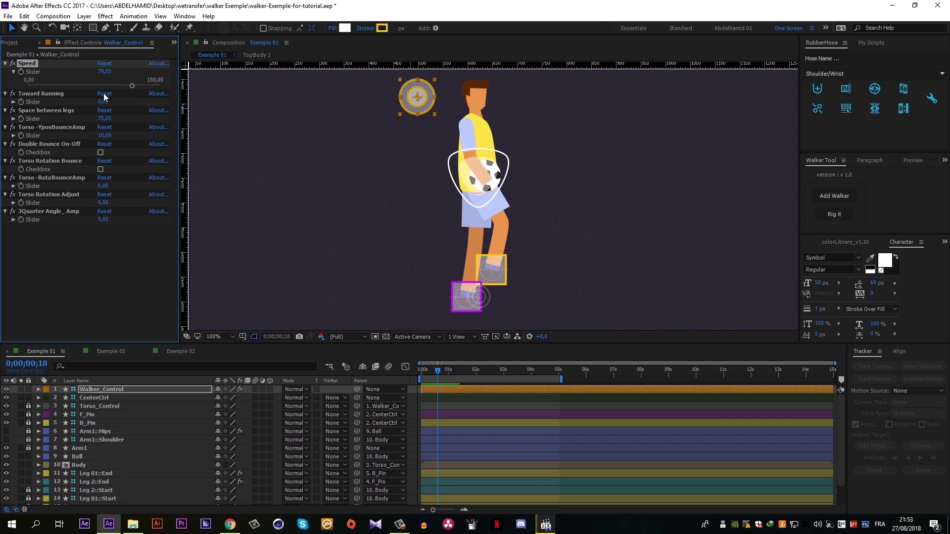
- Push Toward Running to 65,17, preview it, and widen Space between legs to 83,90
click(13, 102)
drag(29, 115, 102, 124)
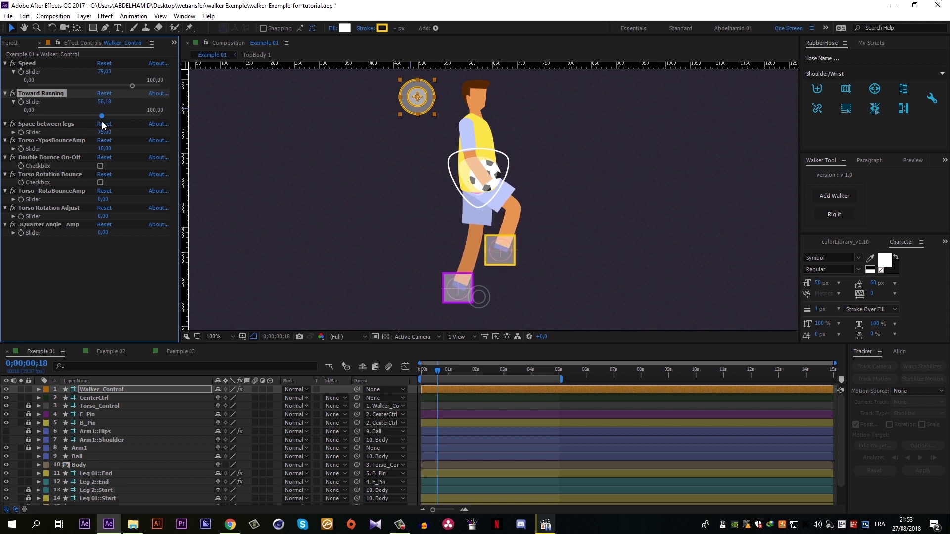
key(space)
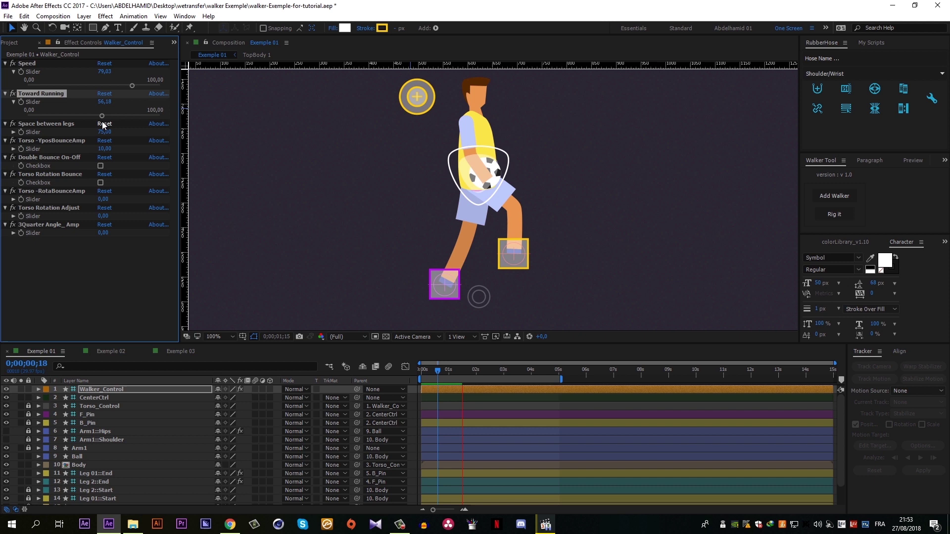
key(space)
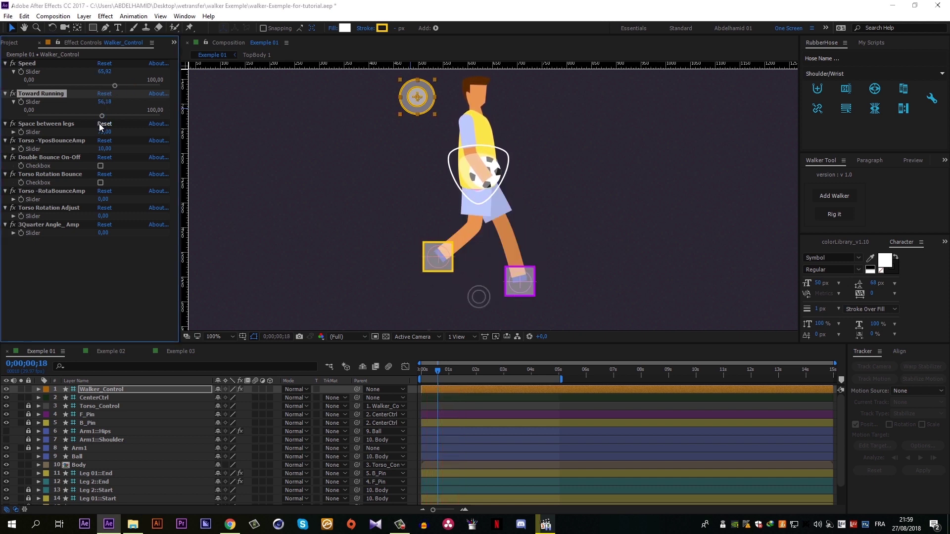
click(13, 132)
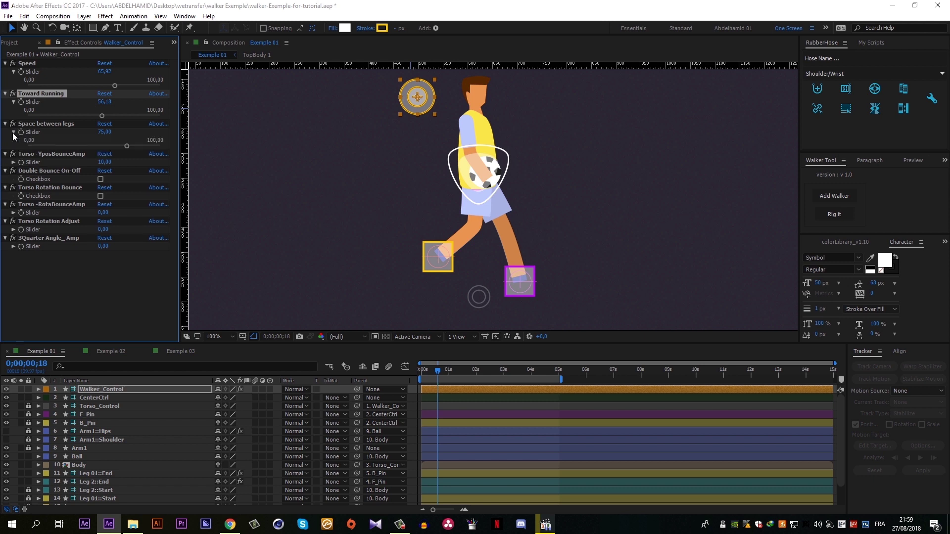
drag(123, 144, 139, 145)
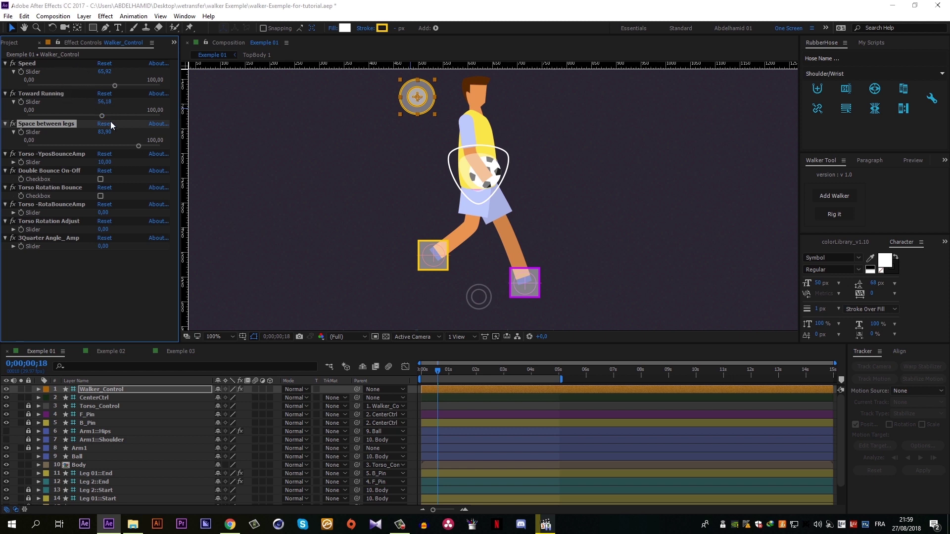
- Adjust Speed to 52,06 and then 60,30, previewing the stride
drag(113, 86, 105, 116)
click(264, 244)
key(space)
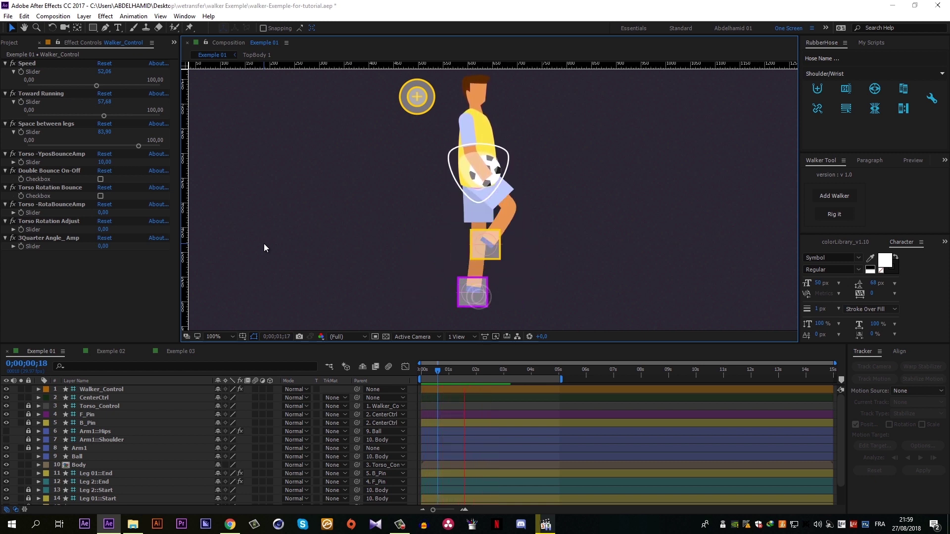
key(space)
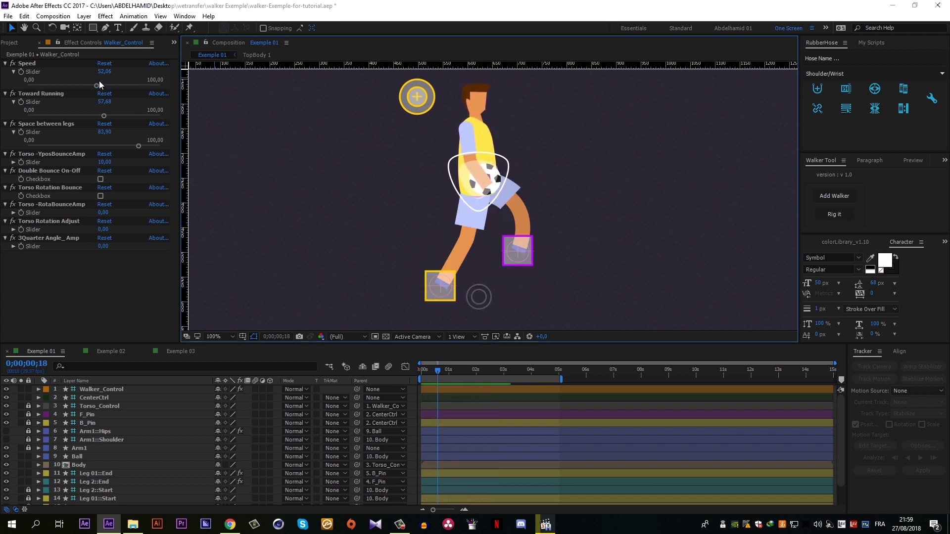
drag(97, 85, 114, 117)
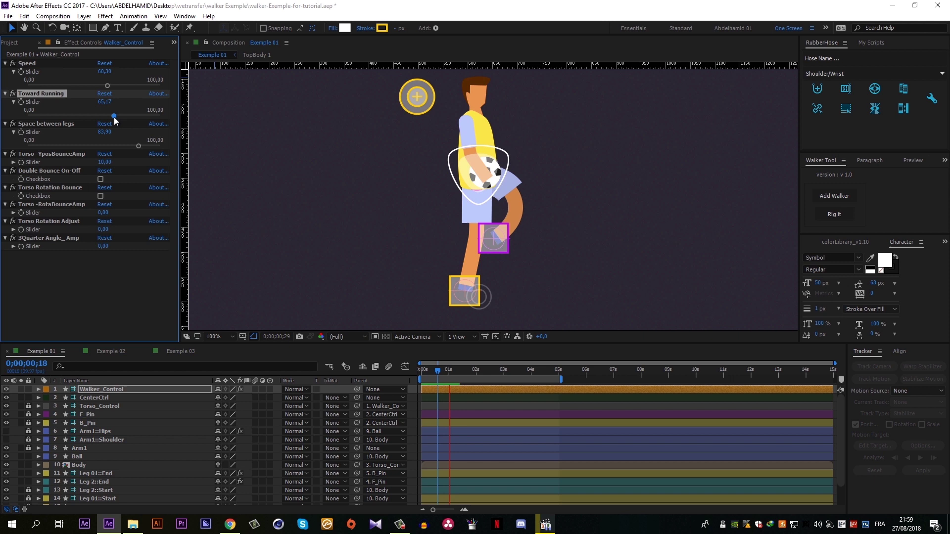
key(space)
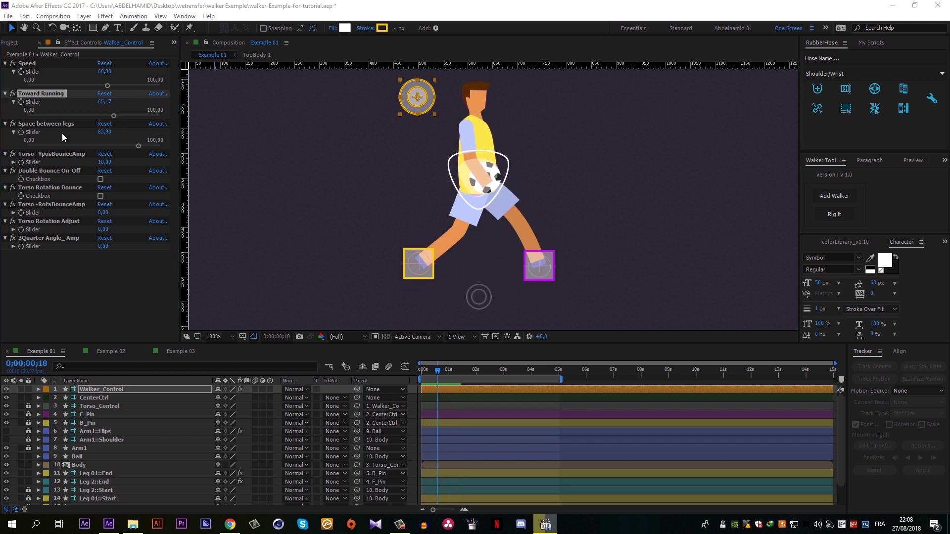
click(23, 154)
click(14, 164)
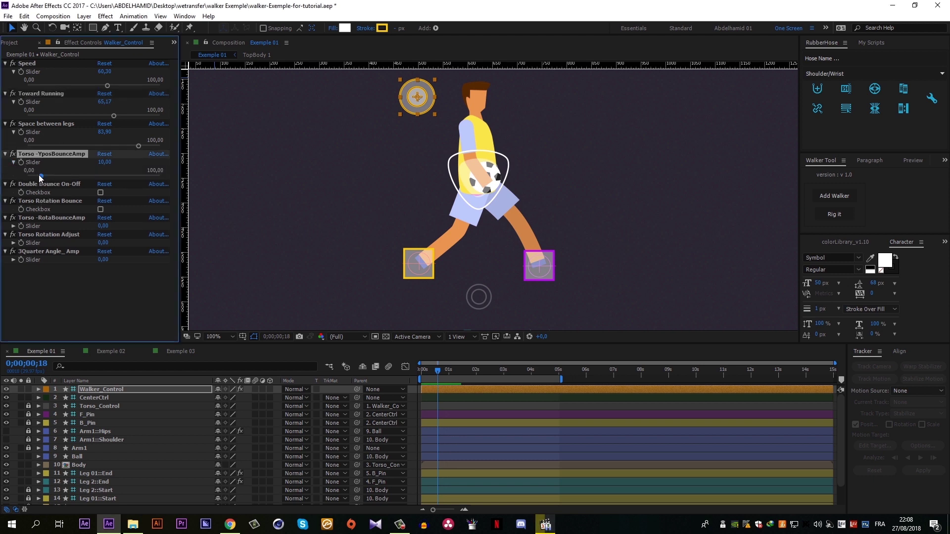
drag(41, 177, 58, 176)
key(space)
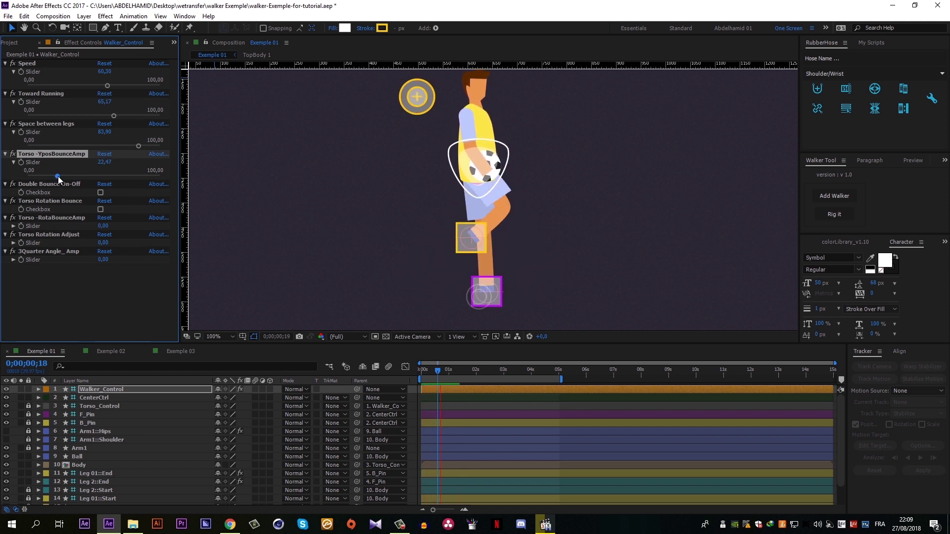
key(space)
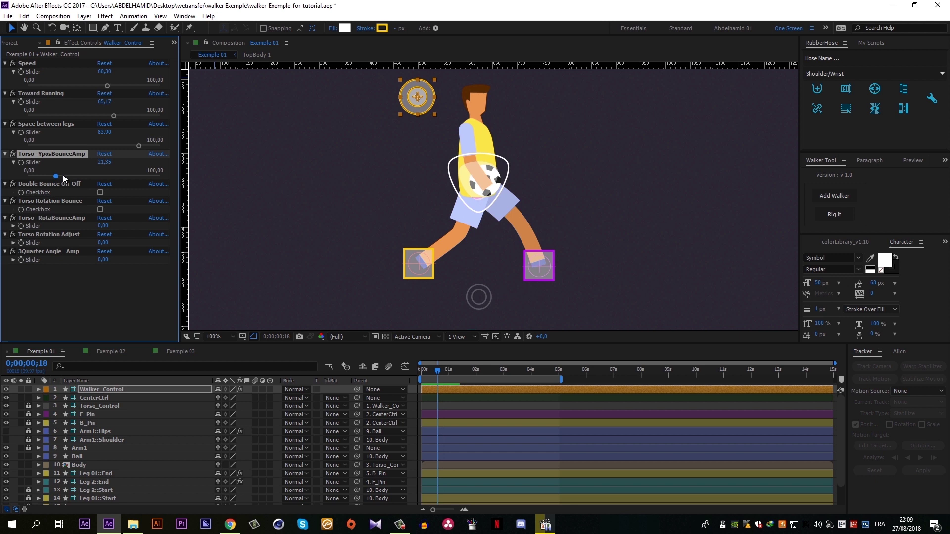
drag(58, 176, 15, 184)
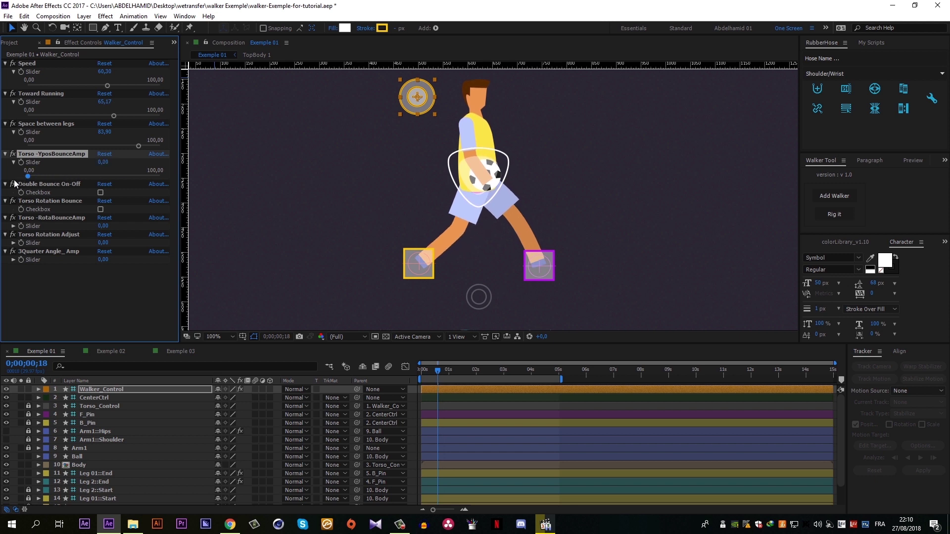
key(space)
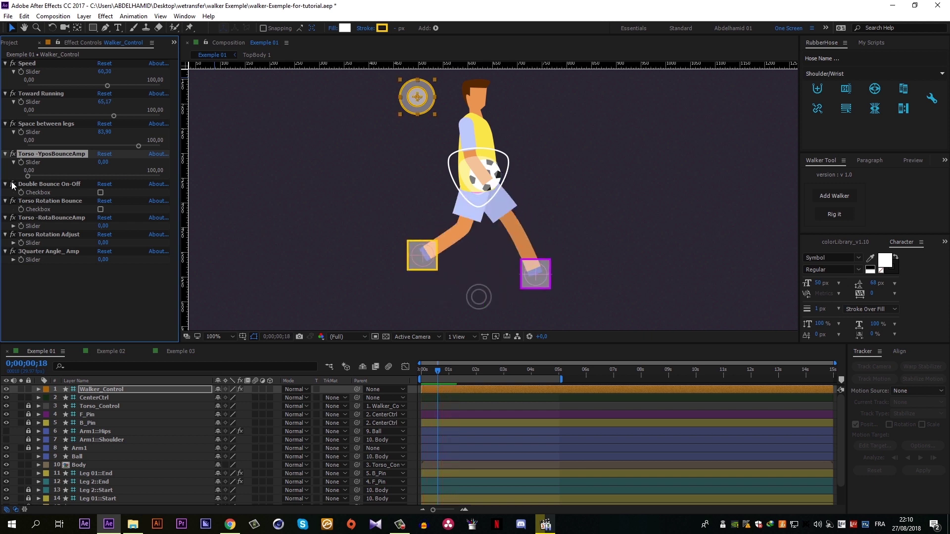
key(space)
click(103, 161)
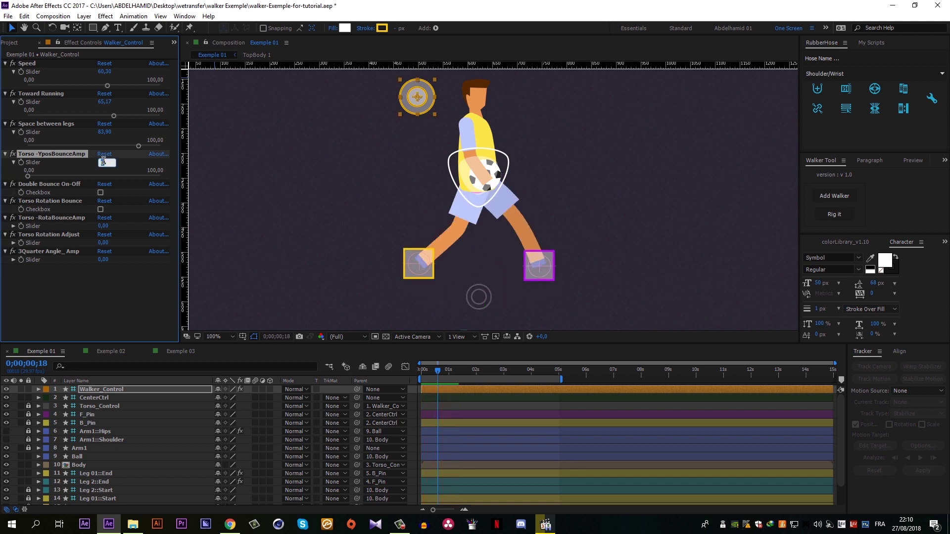
text(10)
key(Return)
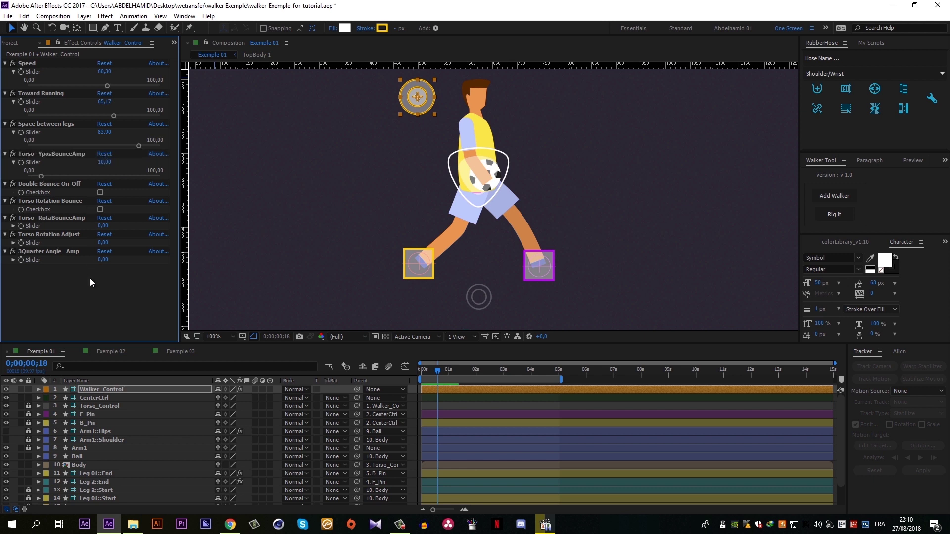
key(space)
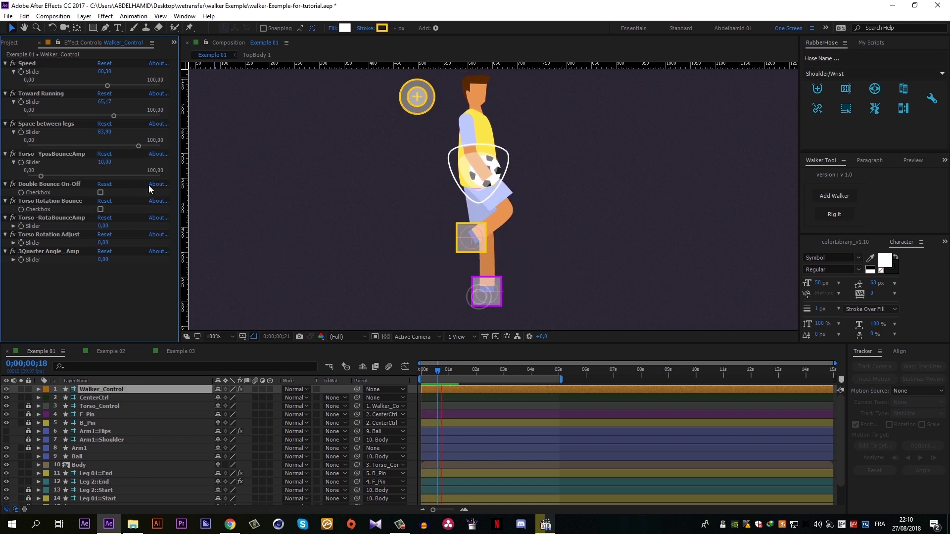
key(space)
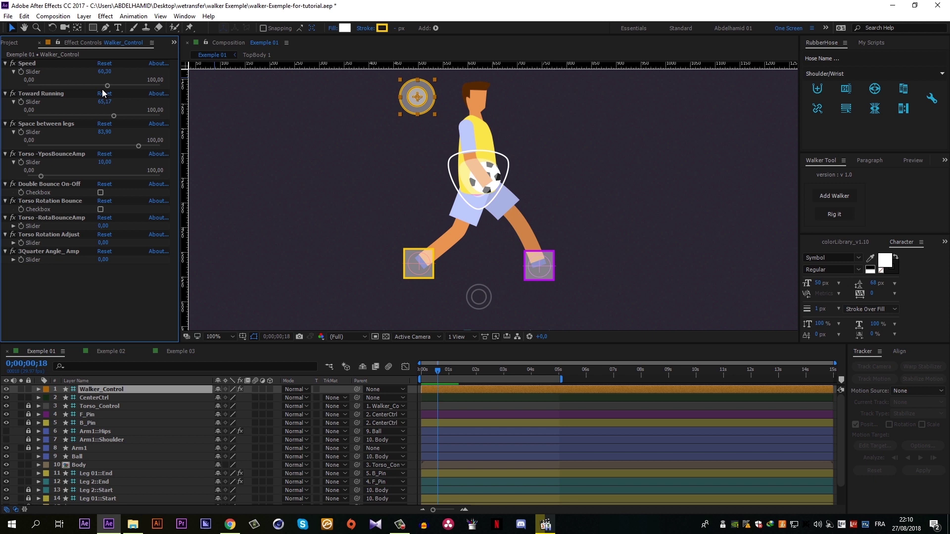
- Type 36 as the walker Speed
click(104, 72)
text(36)
key(Return)
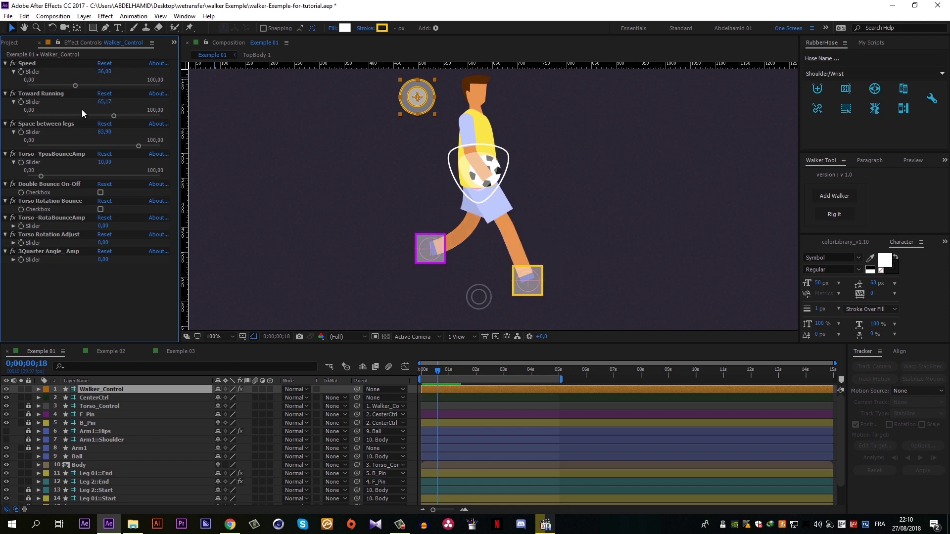
- Return Toward Running to 0,00, narrow Space between legs to 74,16, and preview
click(104, 102)
text(75)
key(Return)
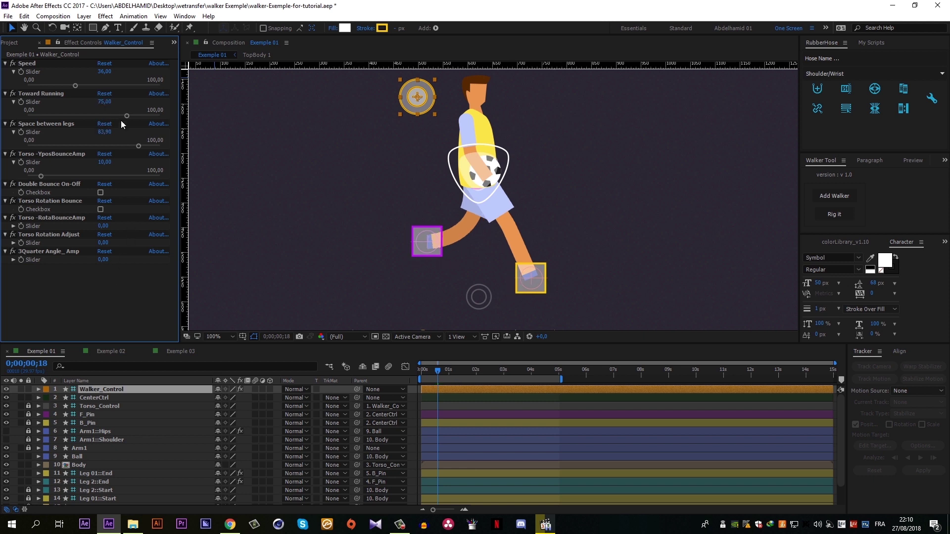
drag(123, 117, 1, 119)
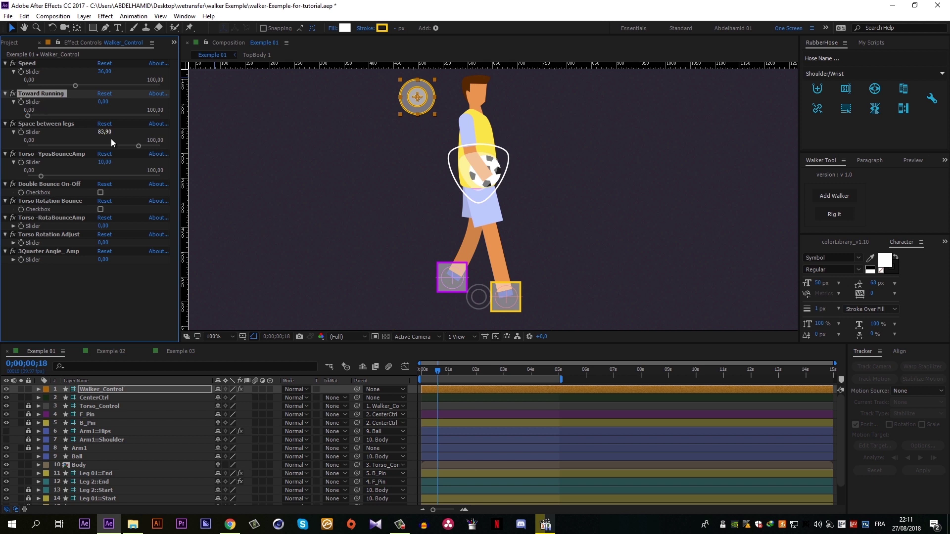
mouse_move(140, 147)
mouse_down()
mouse_move(81, 145)
mouse_move(126, 150)
mouse_up()
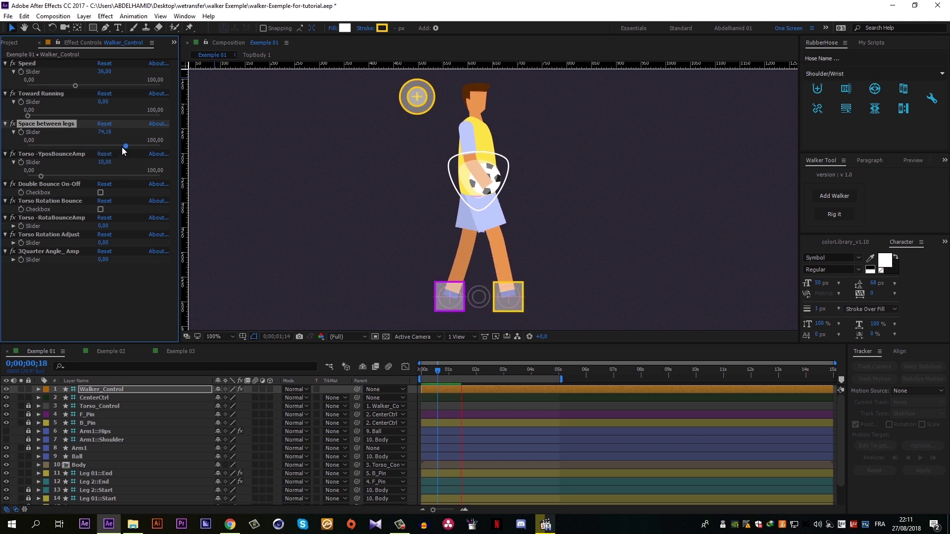
key(space)
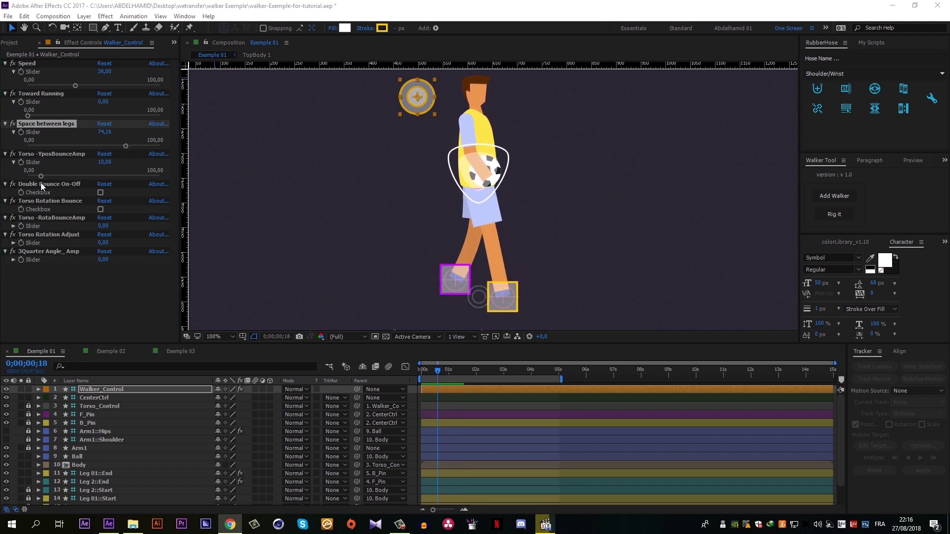
- Test Double Bounce during preview, leave it off, and enable Torso Rotation Bounce
click(40, 184)
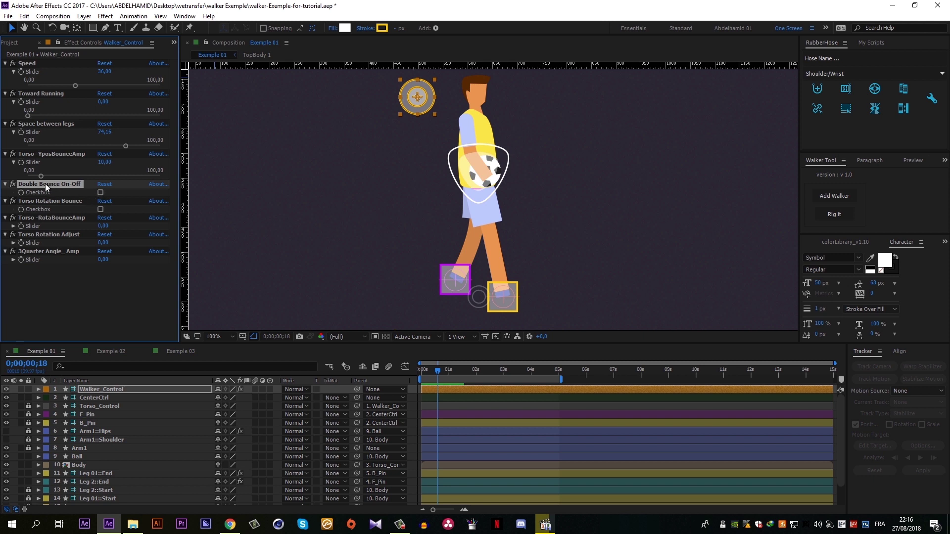
click(99, 193)
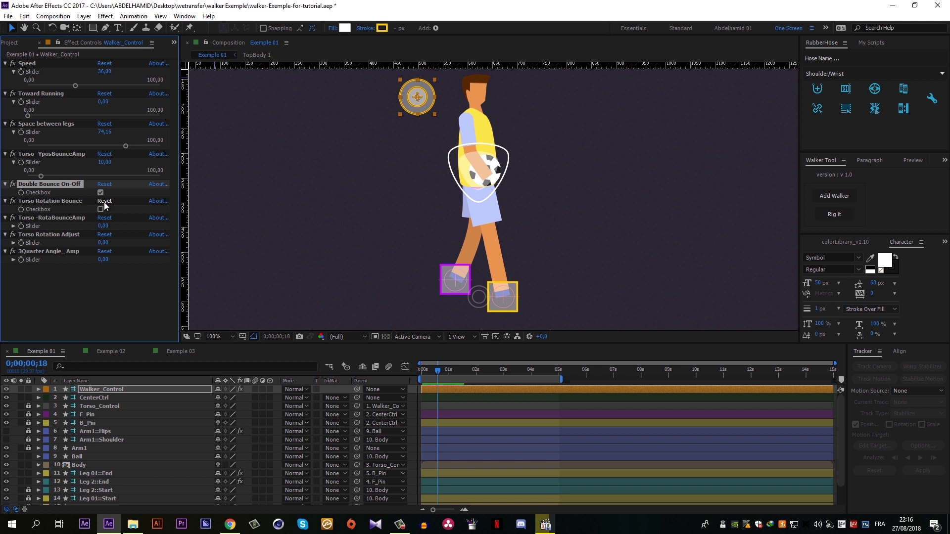
click(104, 201)
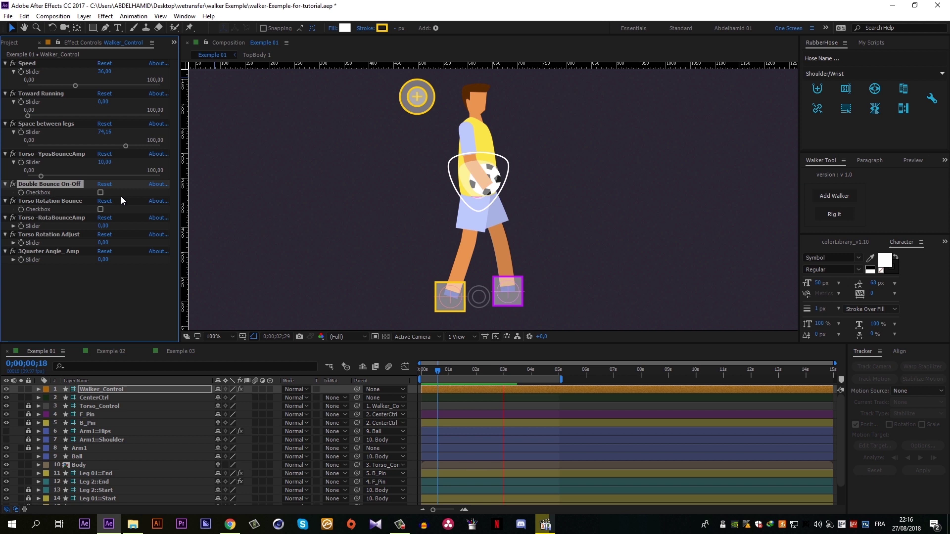
click(100, 192)
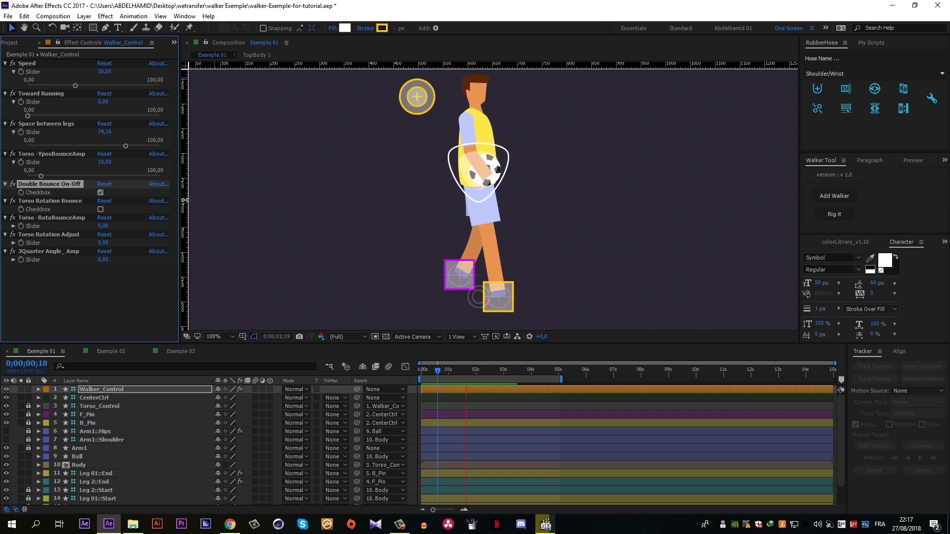
click(100, 192)
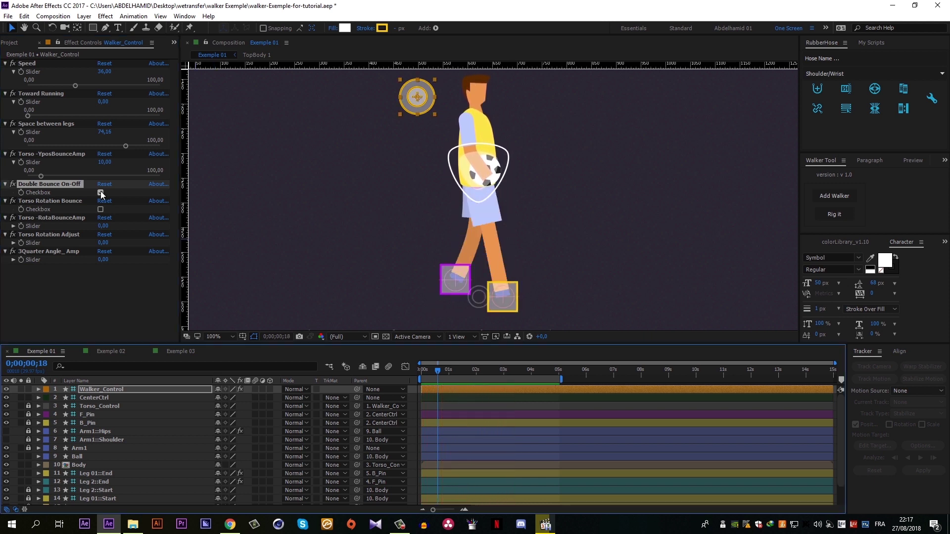
click(101, 192)
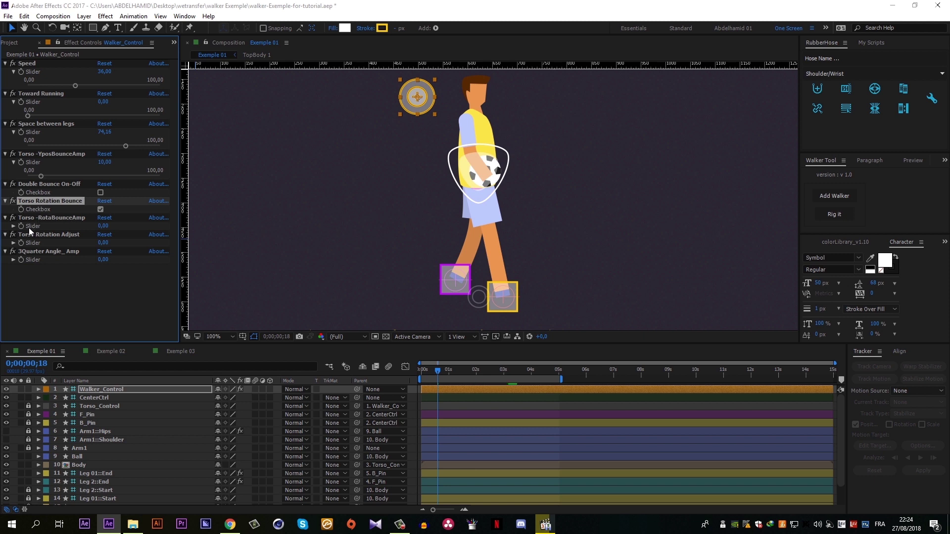
- Raise Torso -RotaBounceAmp to 13,11 and preview the walk from frame 14
click(14, 226)
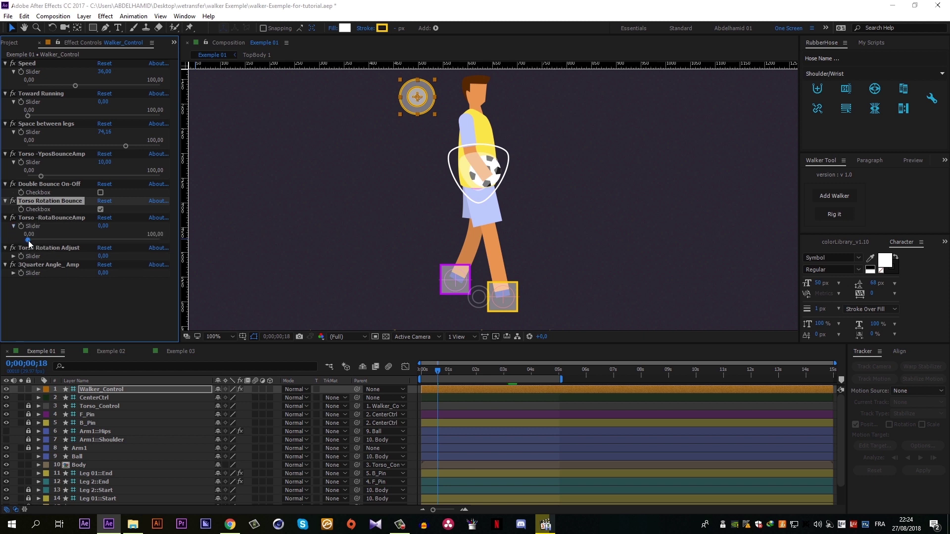
drag(29, 240, 43, 243)
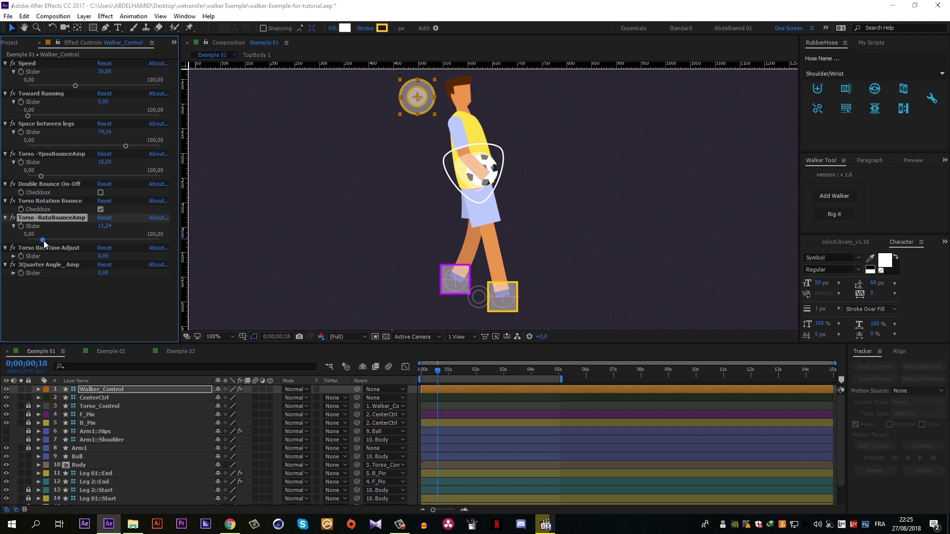
drag(43, 240, 46, 241)
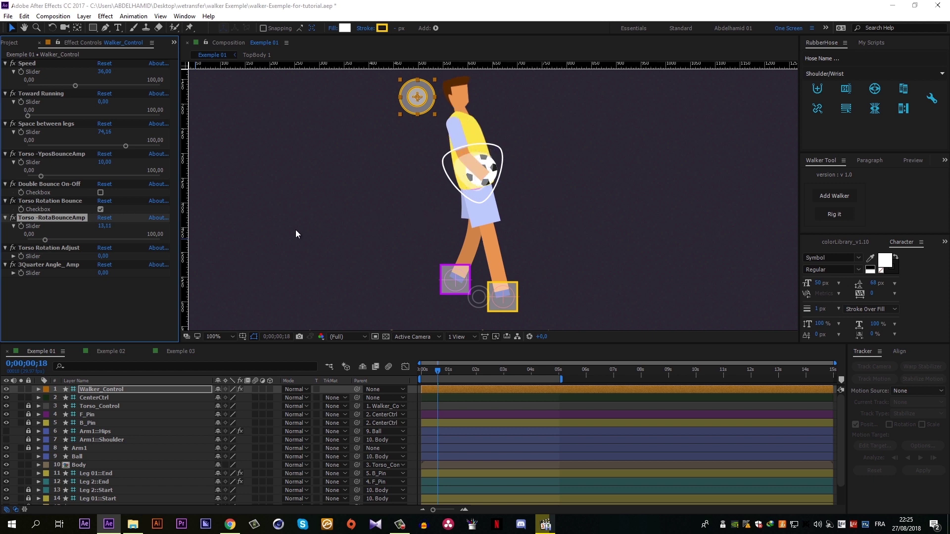
click(434, 373)
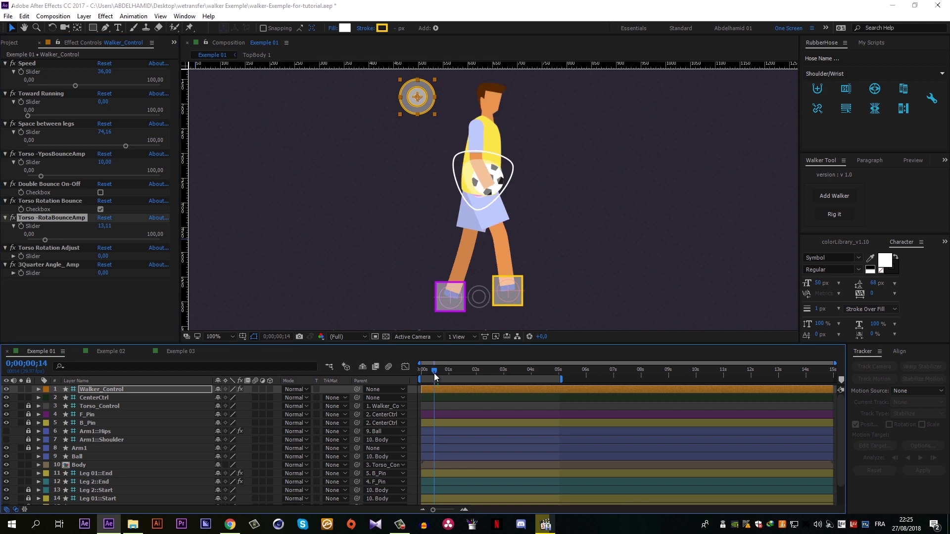
key(space)
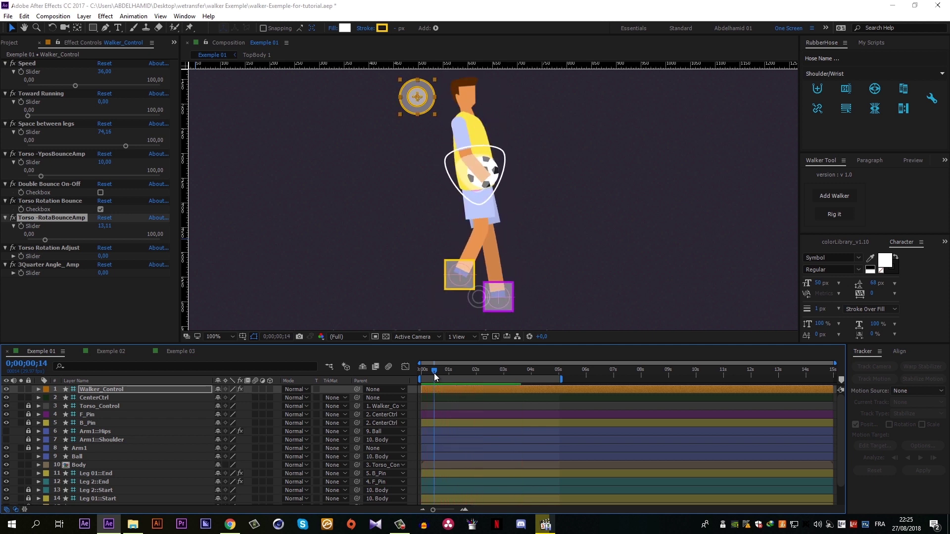
click(45, 219)
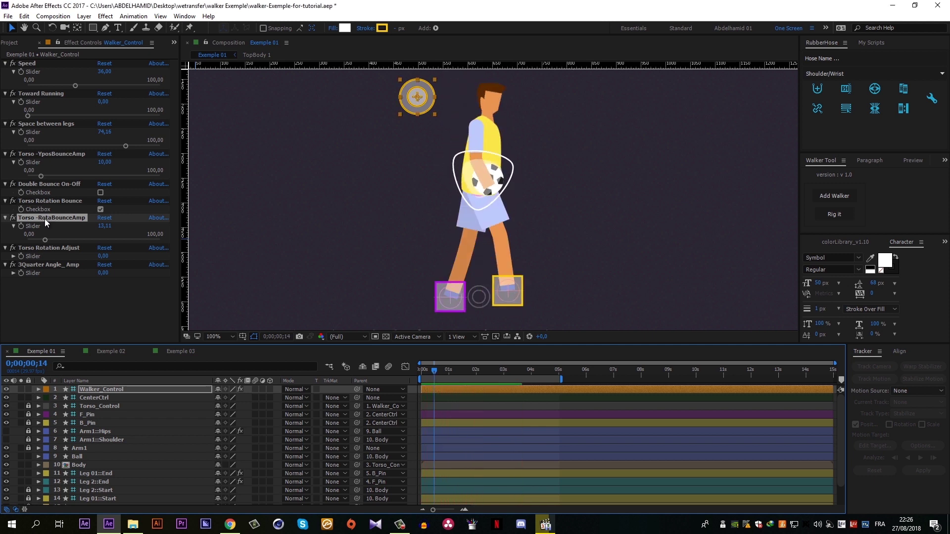
click(13, 257)
- Try Torso Rotation Adjust around 59, then settle on -61,45, previewing each lean
drag(29, 270, 108, 282)
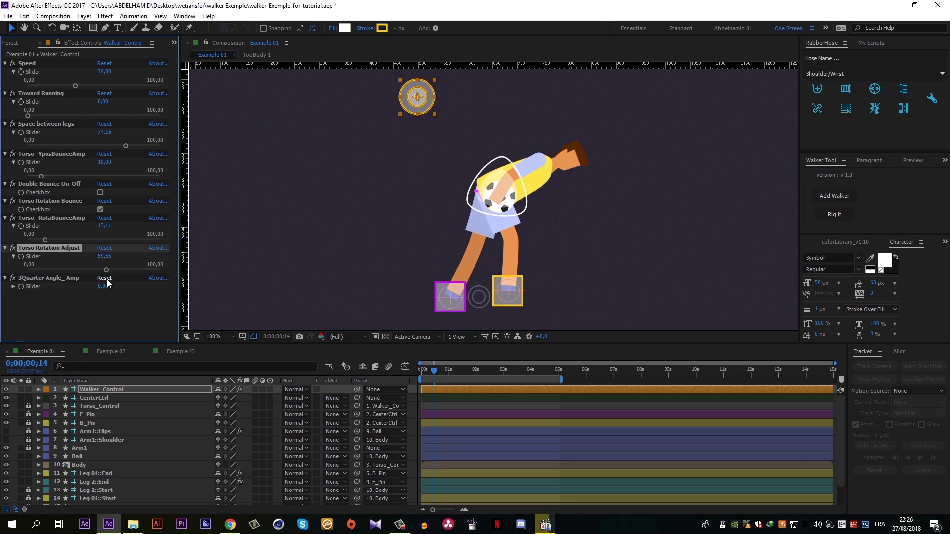
key(space)
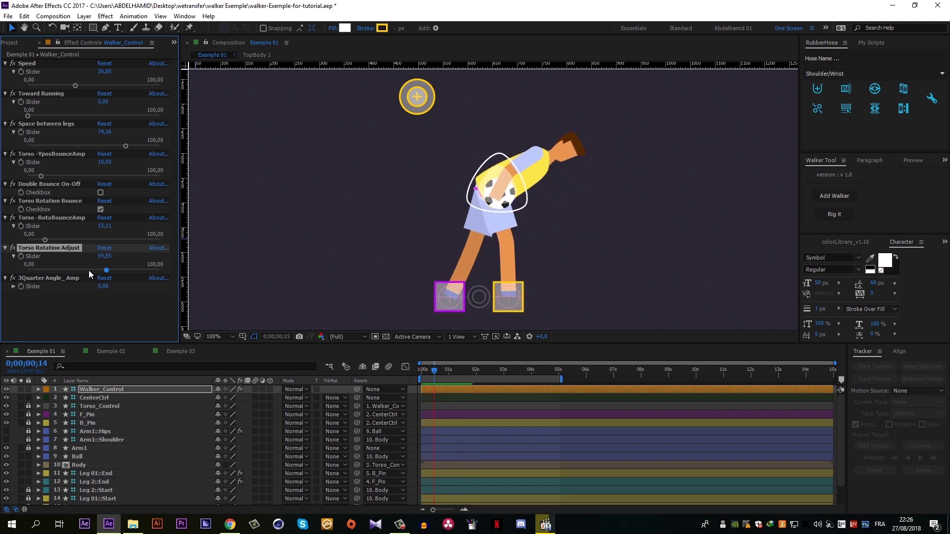
key(space)
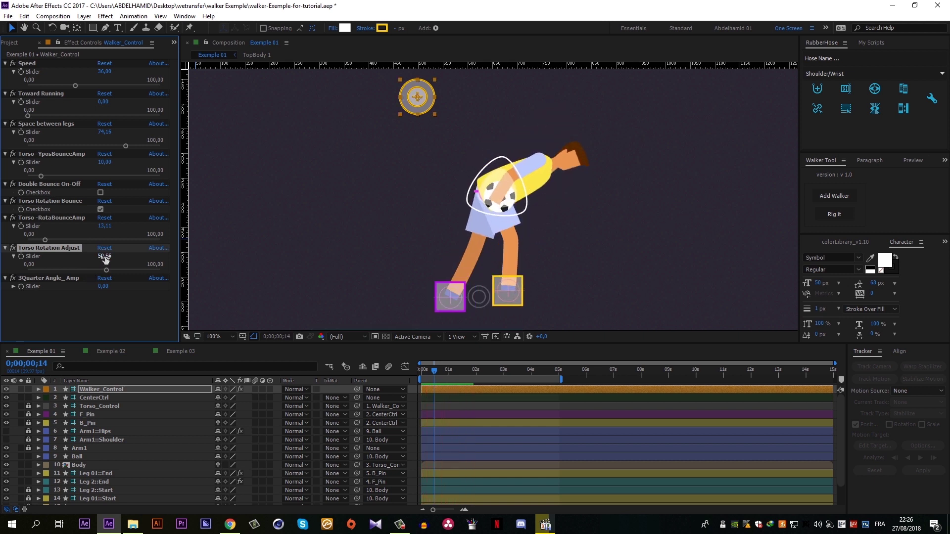
drag(106, 258, 58, 262)
click(101, 257)
key(space)
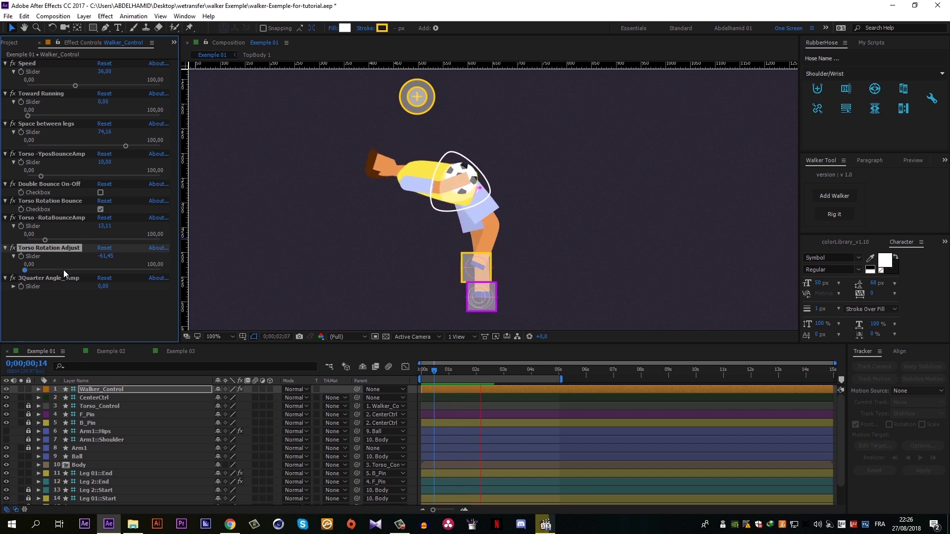
click(79, 263)
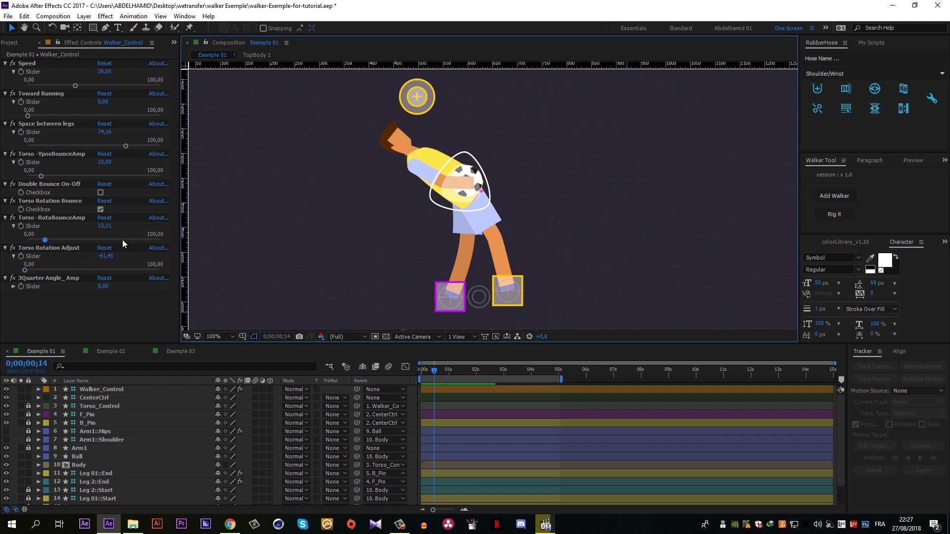
- Drag the Walker_Control circle down and right to crouch the footballer, then preview it
click(421, 102)
click(417, 100)
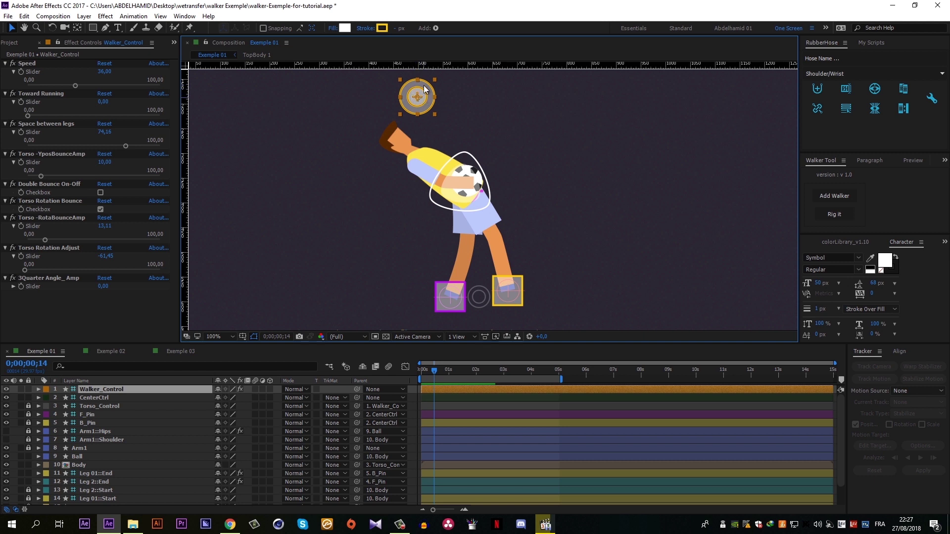
drag(415, 100, 433, 133)
key(space)
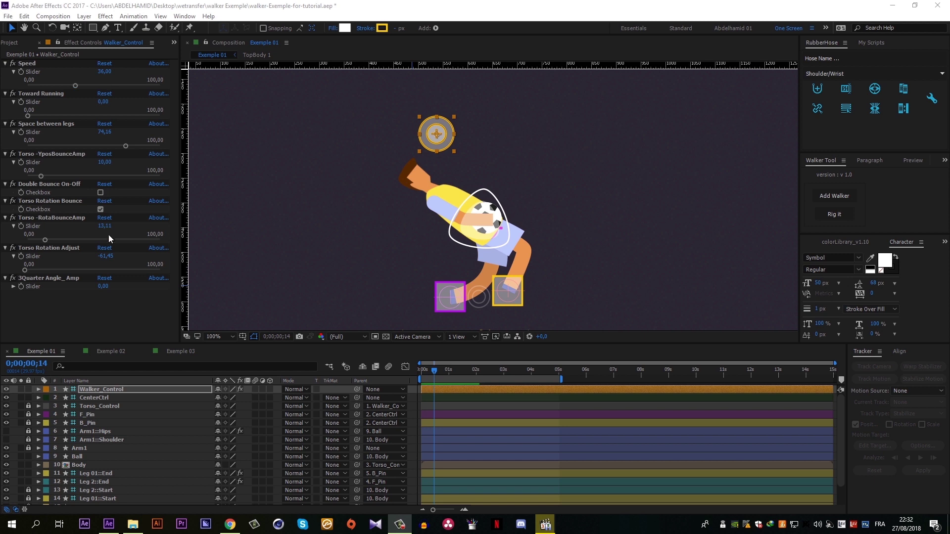
- Turn off Torso Rotation Bounce, zero its amplitude and Rotation Adjust, and move Walker_Control back upright
click(101, 209)
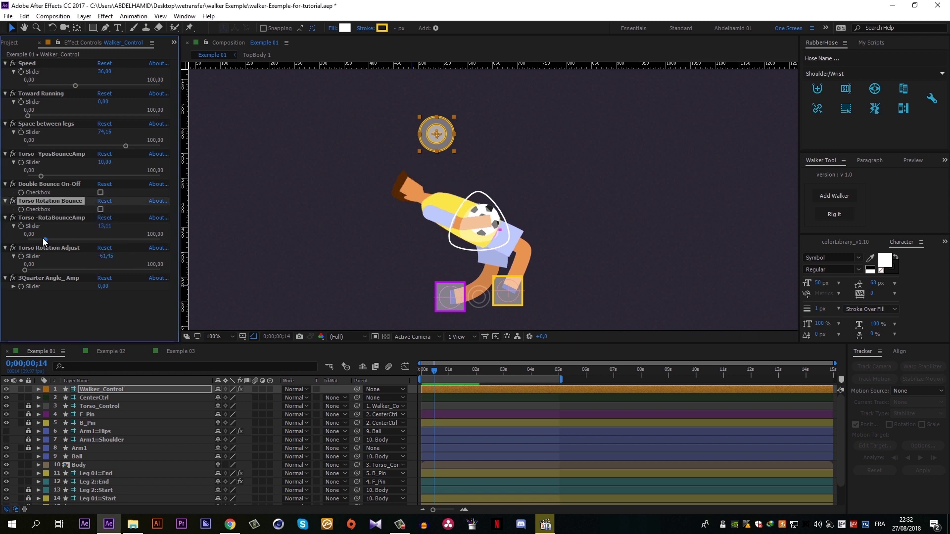
click(100, 227)
text(0)
key(Tab)
text(0)
key(Return)
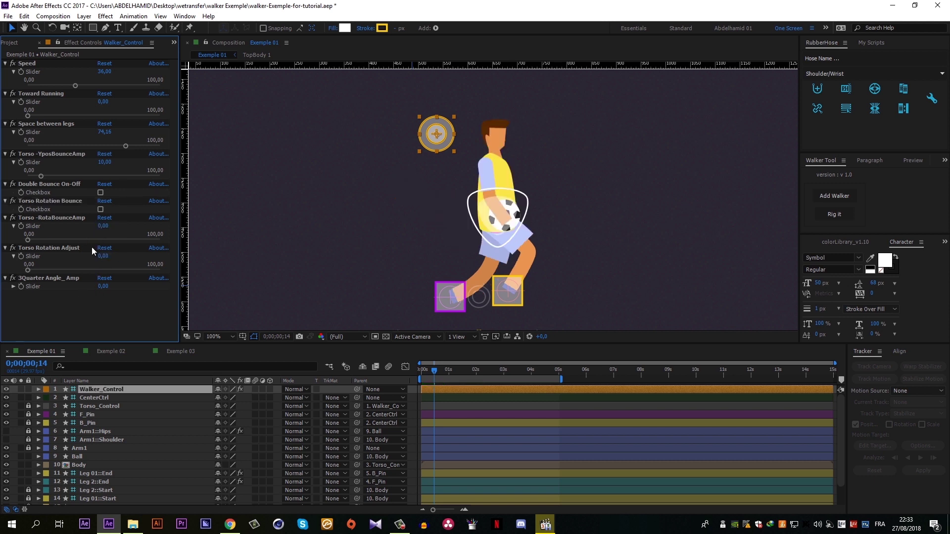
drag(433, 134, 418, 106)
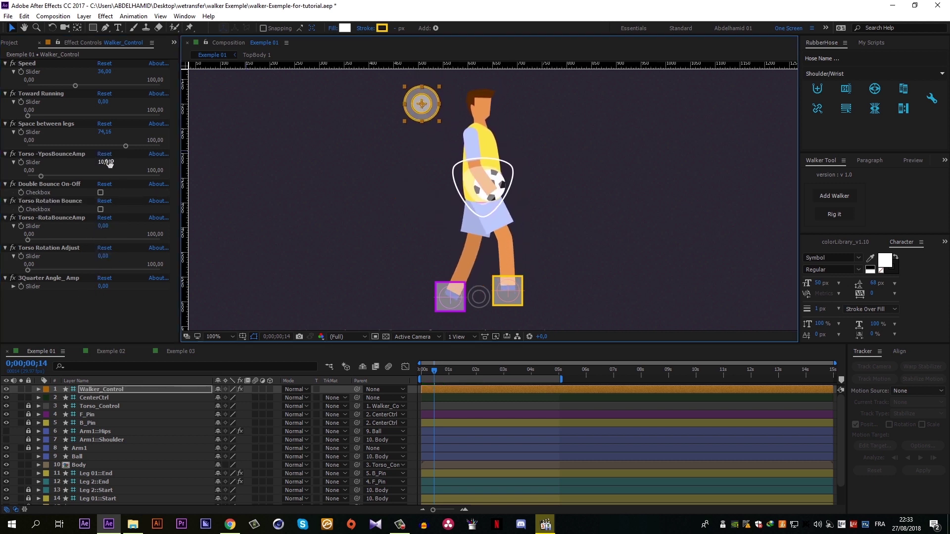
key(space)
key(space)
- Set 3Quarter Angle_Amp to 53,93 and Space between legs to 58,80, then preview
click(150, 267)
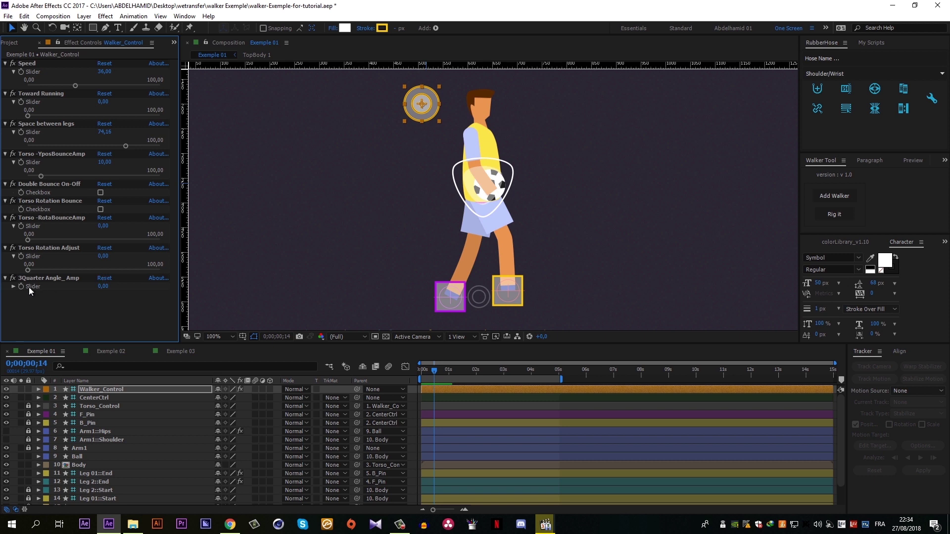
click(13, 287)
drag(28, 299, 100, 301)
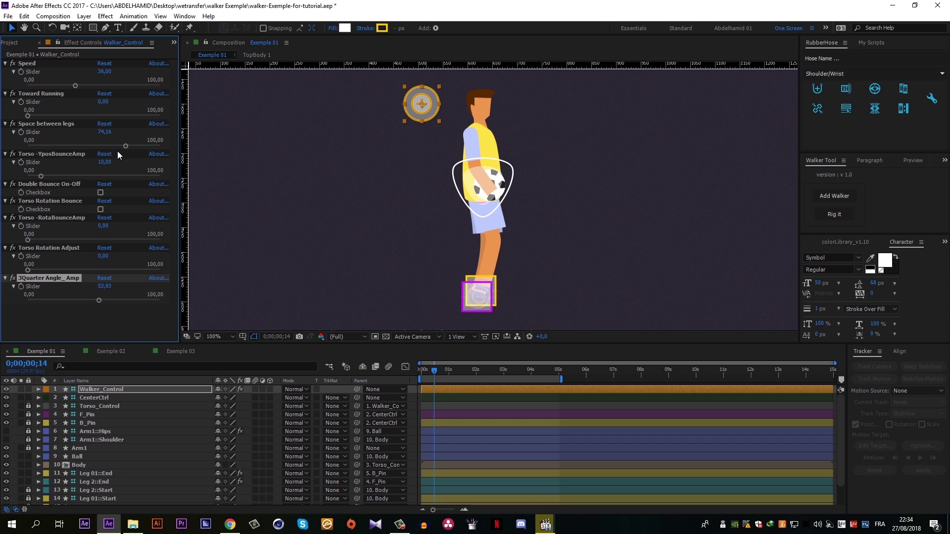
drag(124, 146, 105, 146)
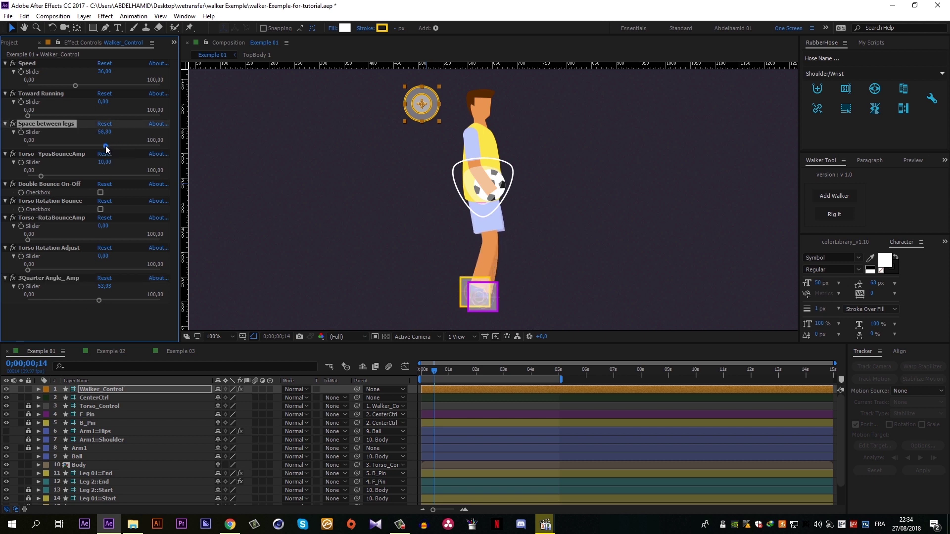
key(space)
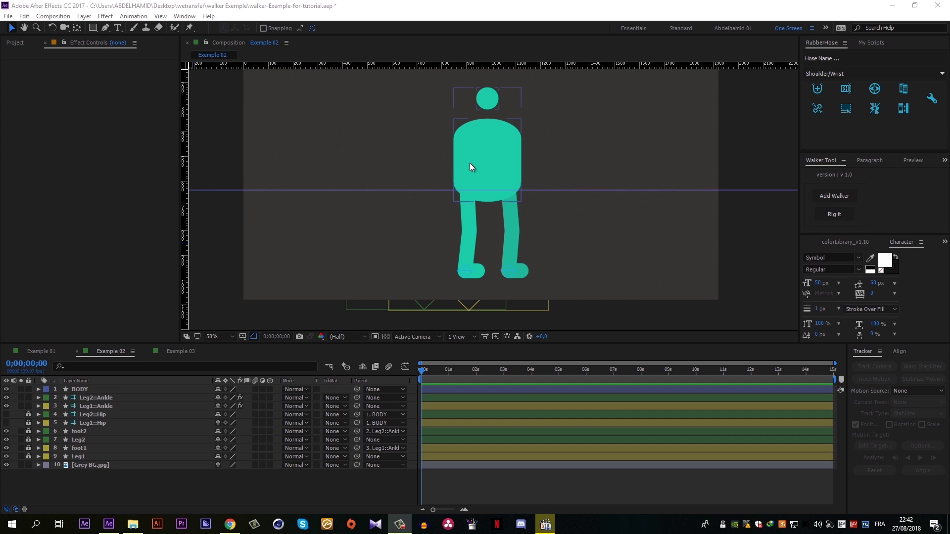
- Add a Walker rig to the Exemple 02 character and reposition the ankle controllers to straighten the legs
click(825, 196)
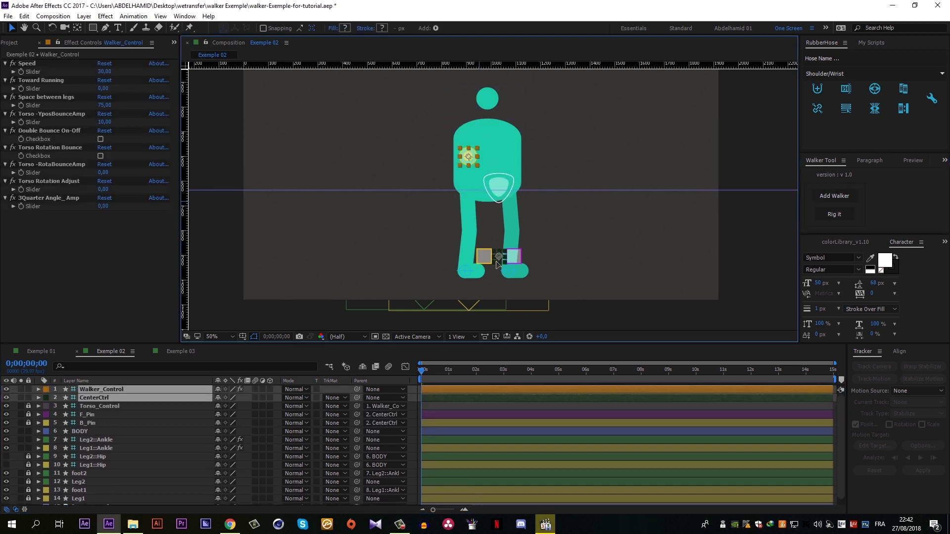
click(490, 200)
scroll(489, 208, up, 2)
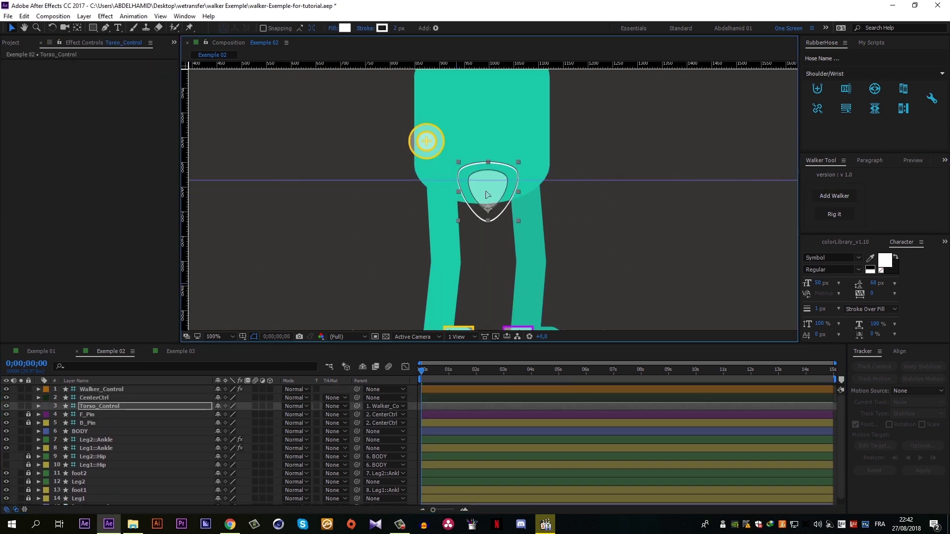
drag(518, 244, 504, 182)
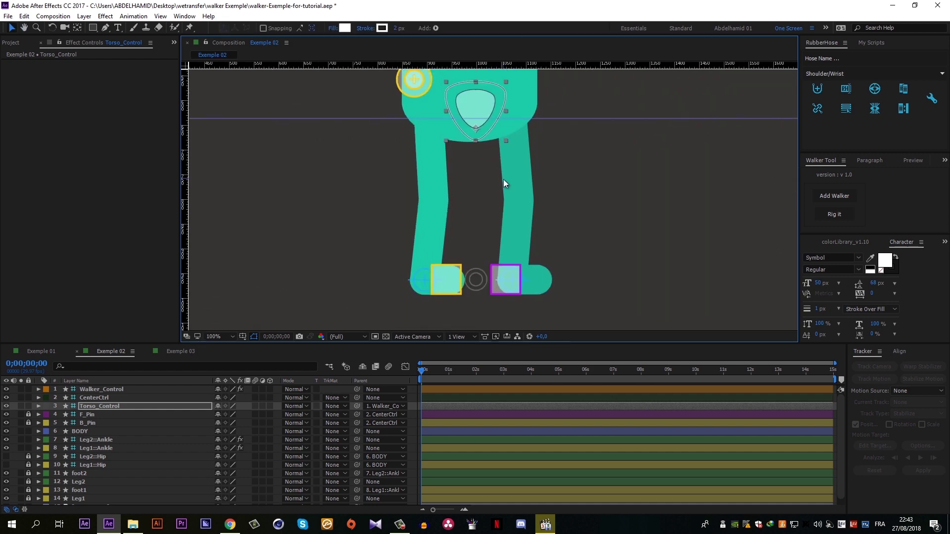
click(433, 280)
drag(433, 280, 506, 285)
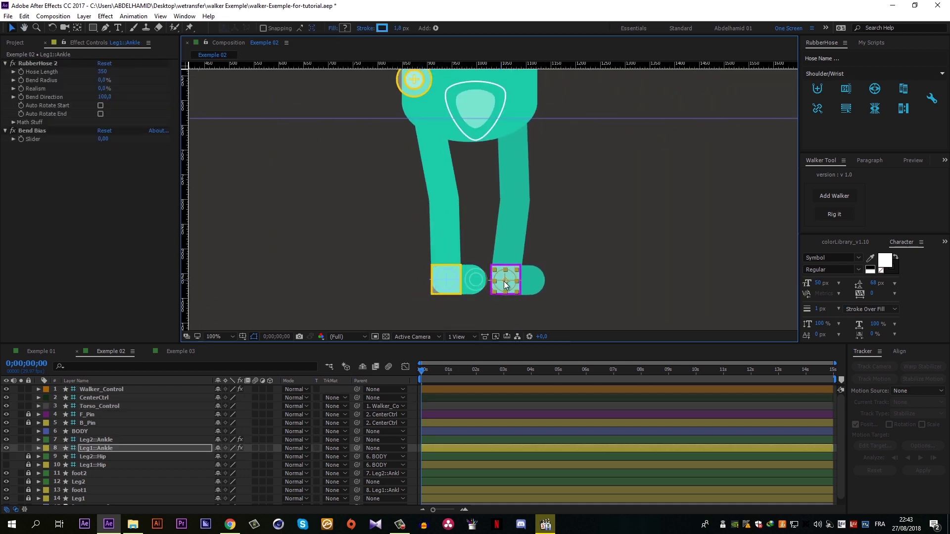
- Rig the BODY, Leg2::Ankle and Leg1::Ankle layers to the walker controls
click(179, 510)
click(82, 431)
ctrl+click(87, 439)
ctrl+click(93, 448)
click(834, 215)
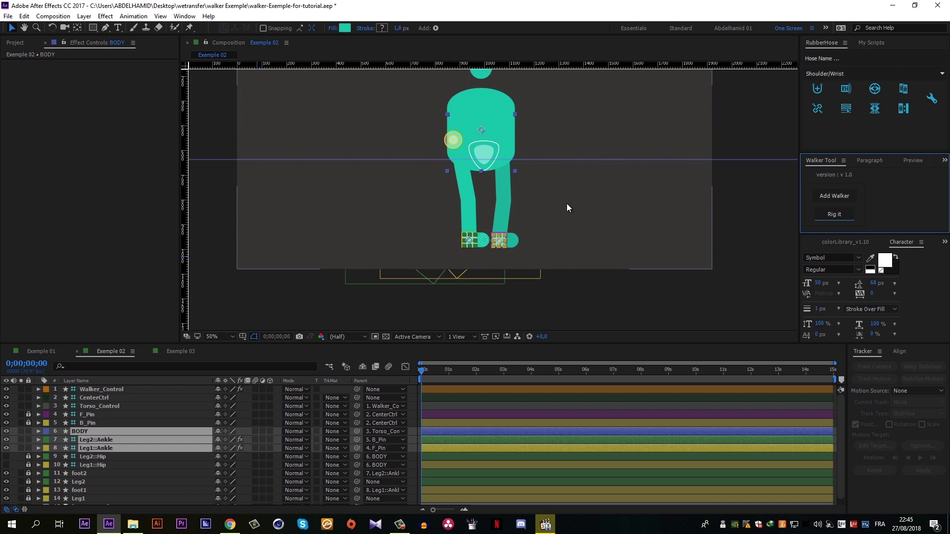
click(549, 200)
key(h)
drag(524, 173, 535, 228)
key(v)
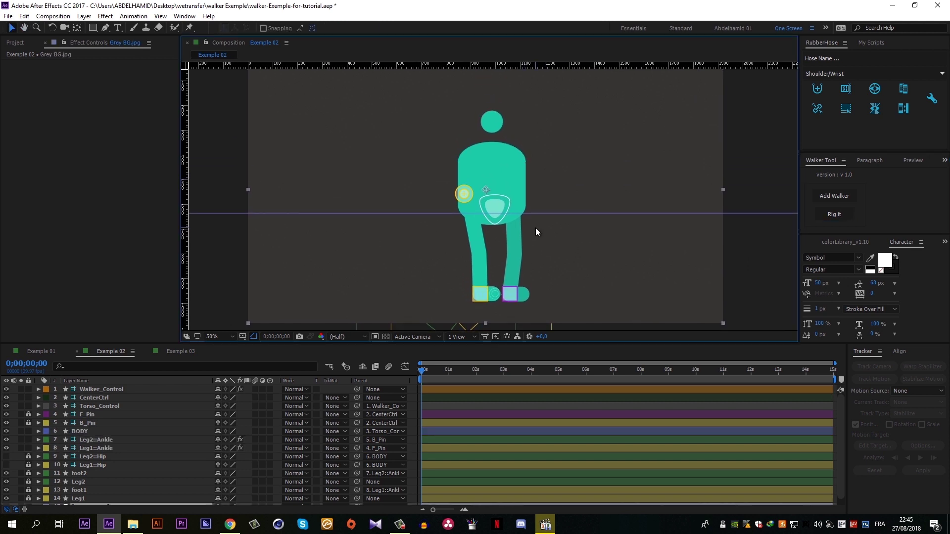
key(space)
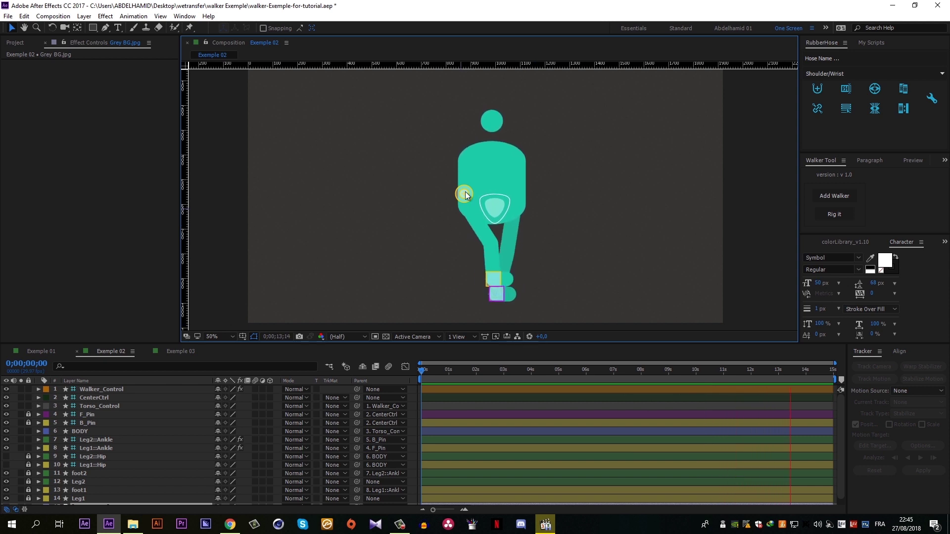
click(464, 197)
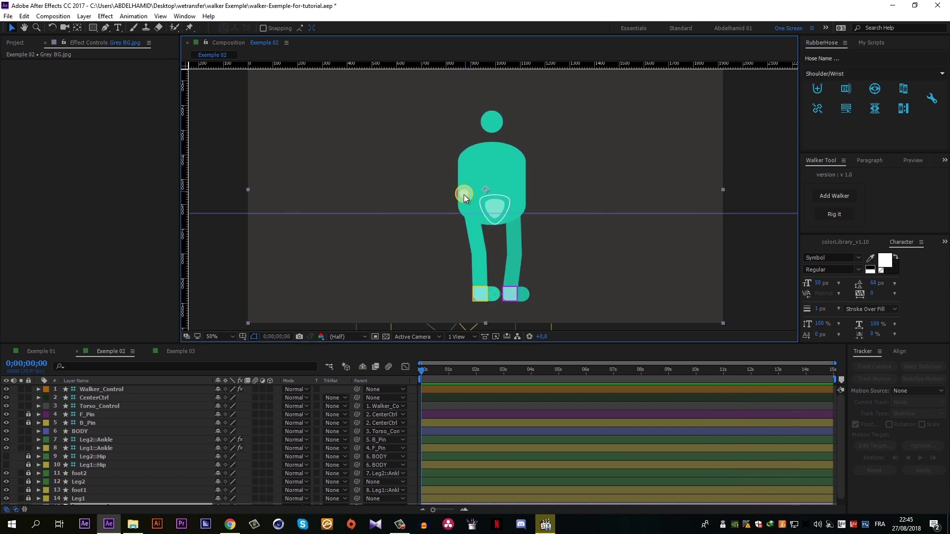
- Increase the walker's 3Quarter Angle_Amp and preview the 3/4-angle walk
click(90, 389)
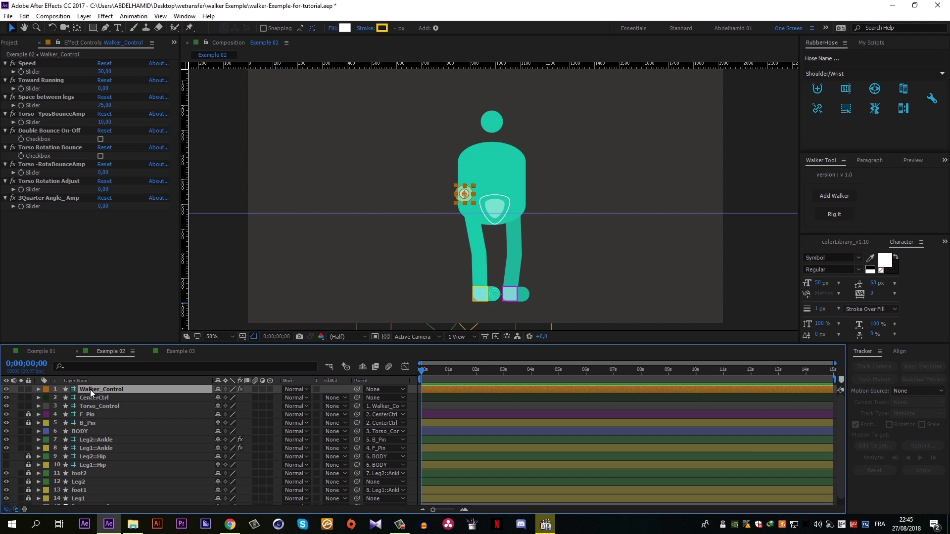
click(34, 198)
click(14, 207)
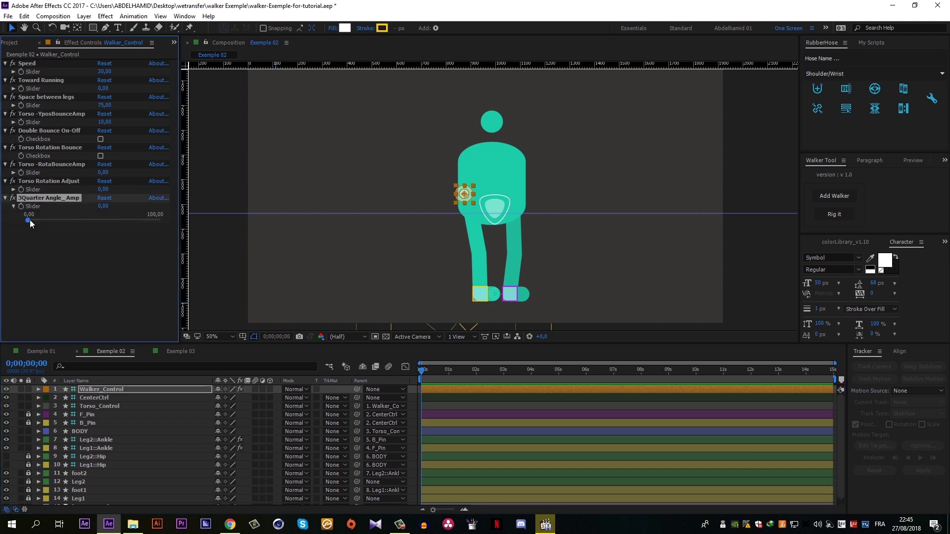
drag(30, 219, 72, 230)
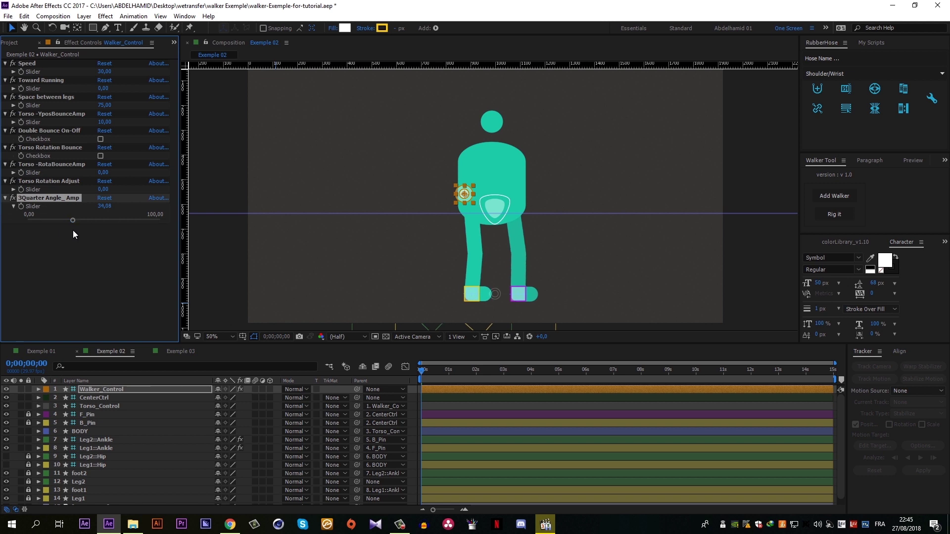
key(space)
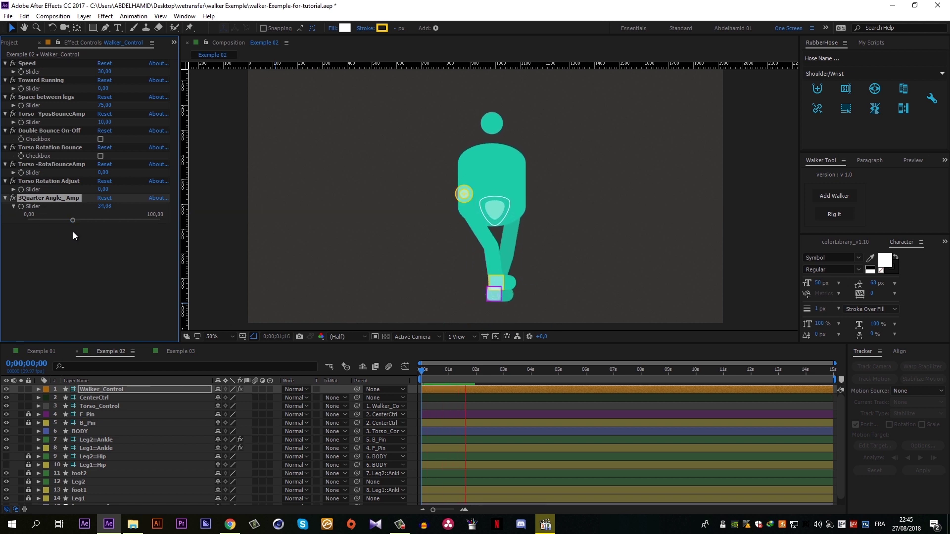
key(space)
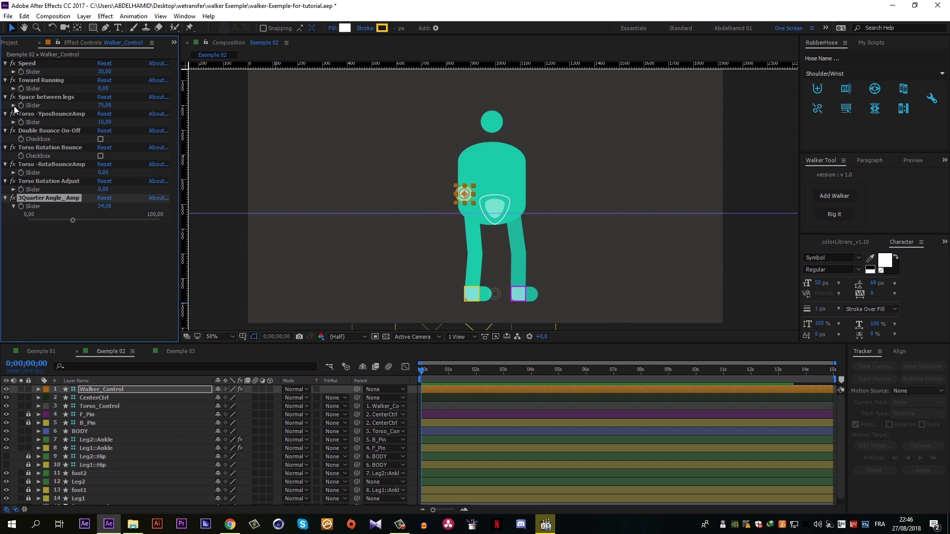
- Widen Space between legs to about 82, set Speed to 71, and raise 3Quarter Angle_Amp to 57,30
click(14, 106)
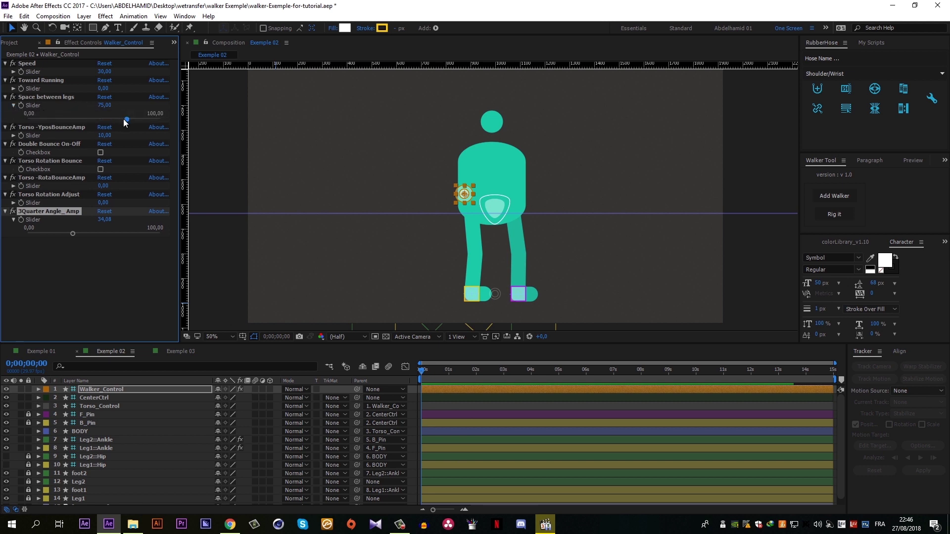
mouse_move(125, 120)
mouse_down()
mouse_move(116, 117)
mouse_move(138, 123)
mouse_up()
key(space)
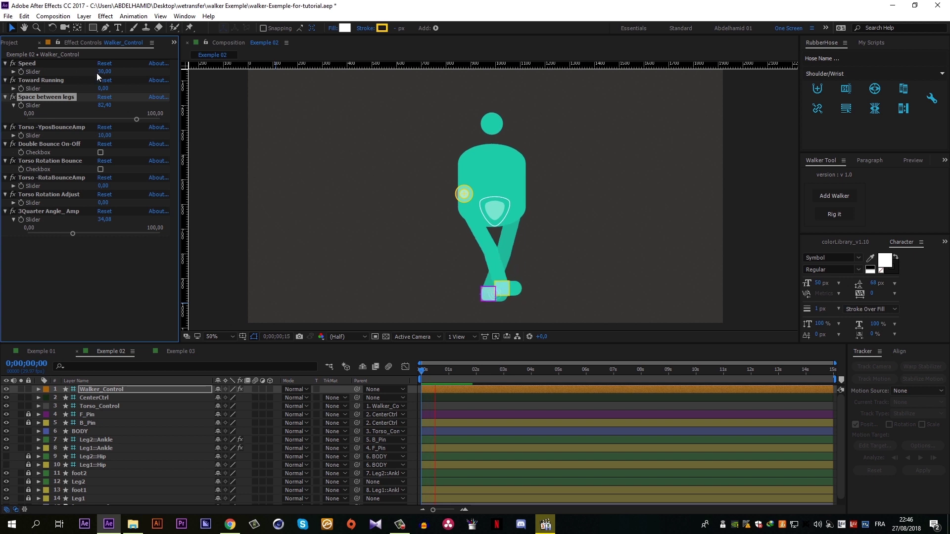
drag(97, 72, 121, 73)
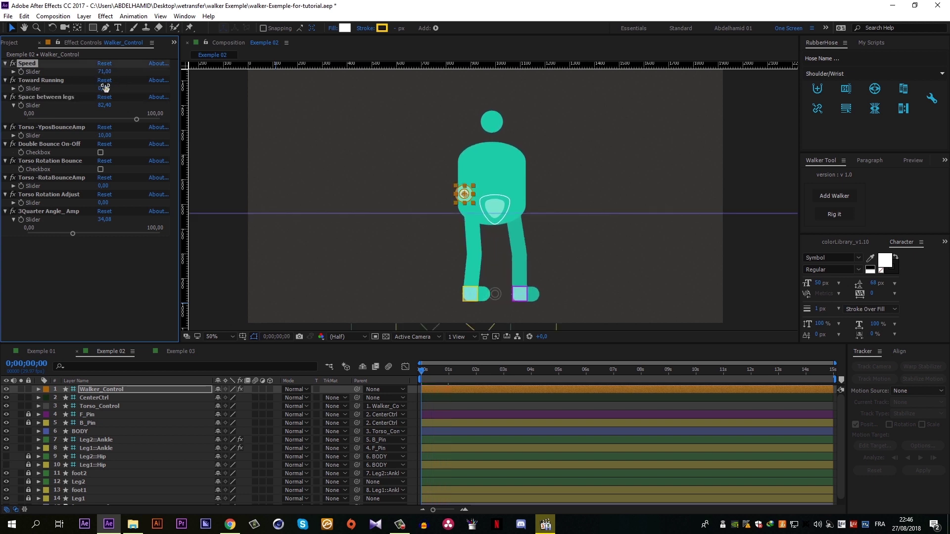
drag(73, 233, 103, 230)
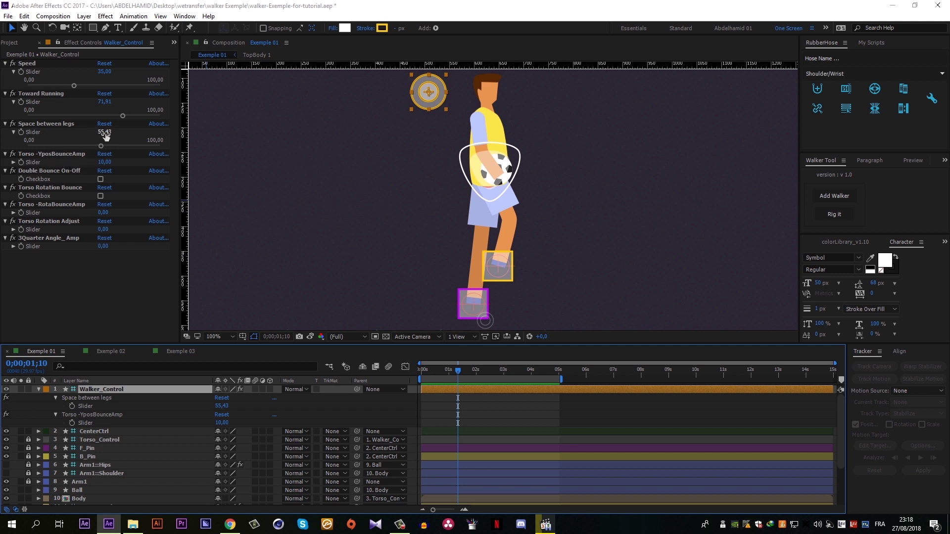
- Keyframe Space between legs and Torso -YposBounceAmp at 0;00;01;10, zero both at 0;00;01;25, and preview
click(20, 131)
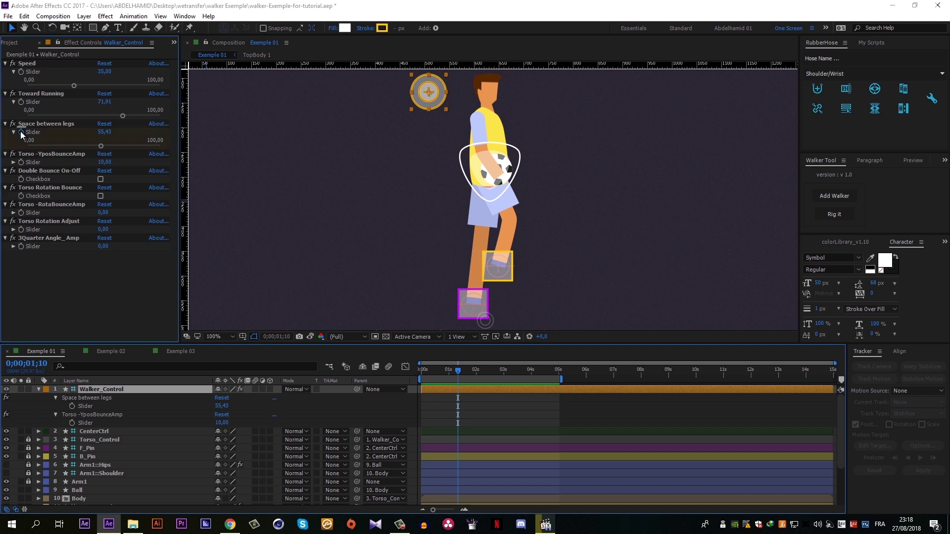
click(23, 162)
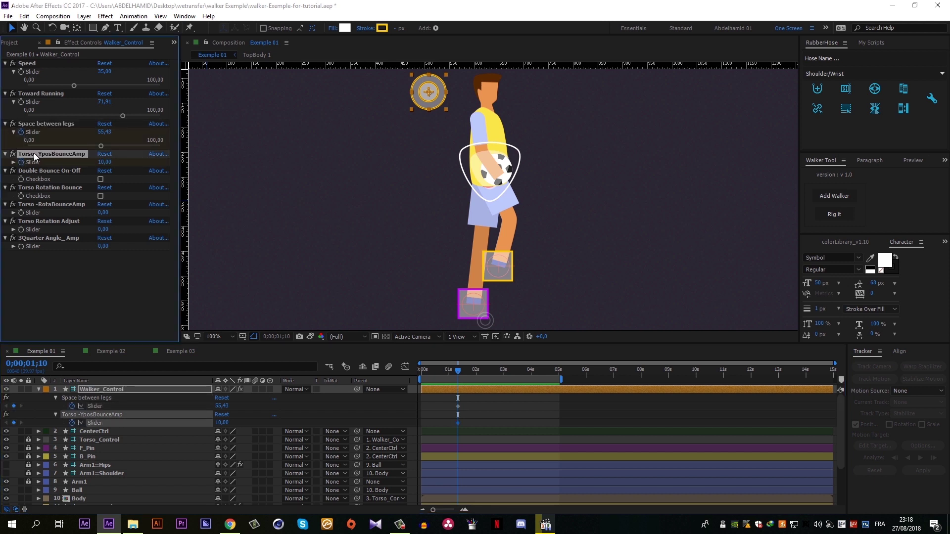
click(458, 387)
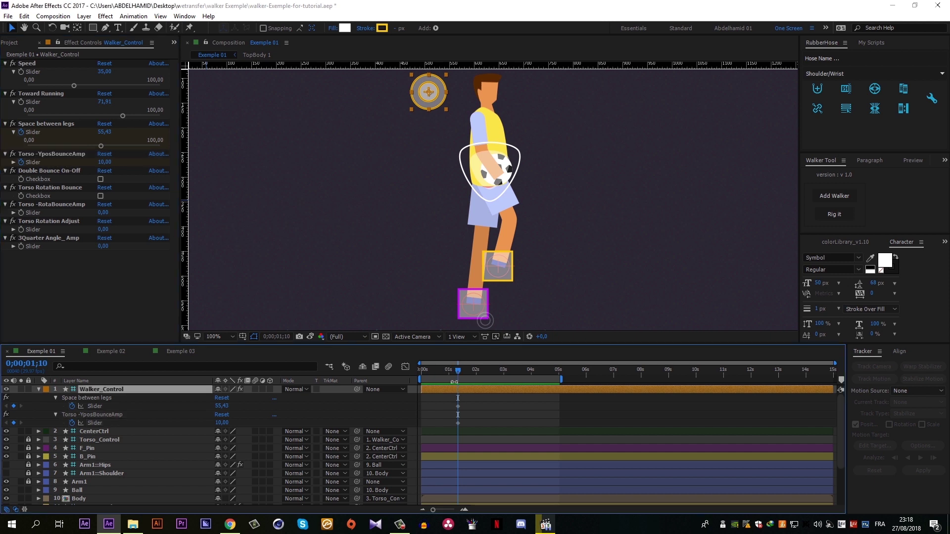
drag(458, 370, 473, 375)
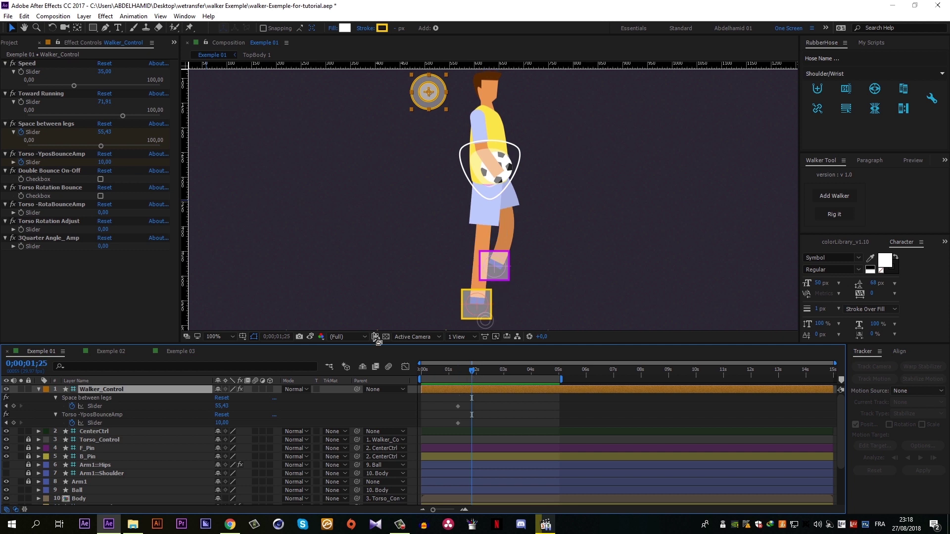
click(104, 132)
text(0)
click(109, 162)
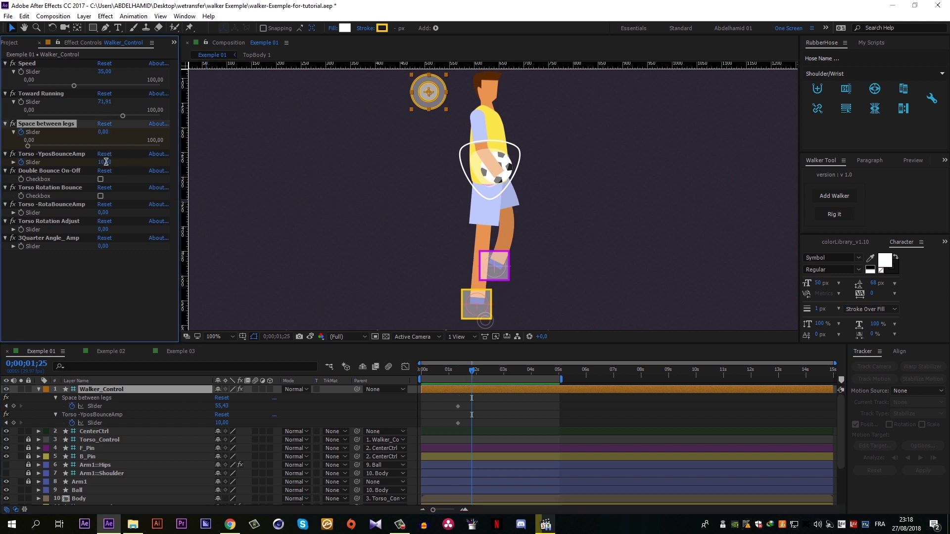
text(0)
key(Return)
key(space)
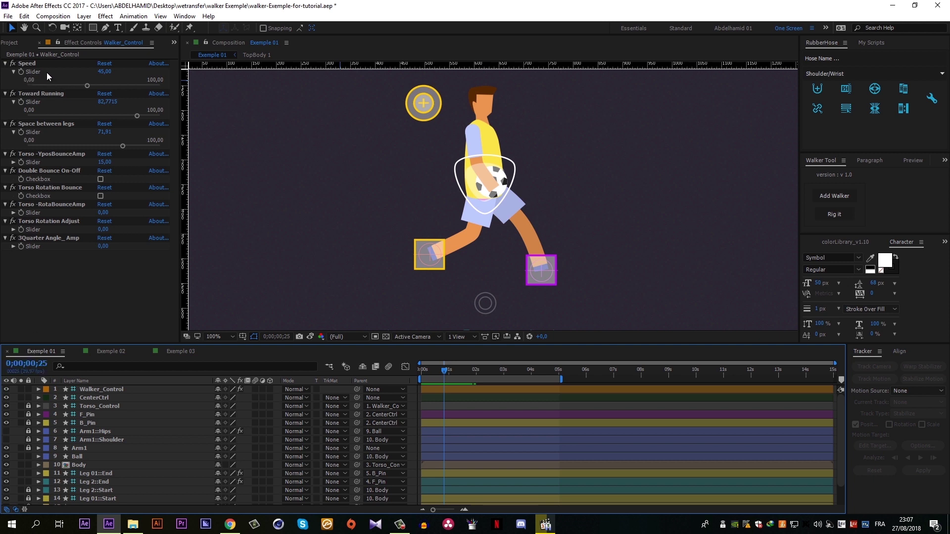
- Convert the Speed 45 keyframe at 0;00;00;25 to a hold keyframe, then move to about 1;23
click(20, 72)
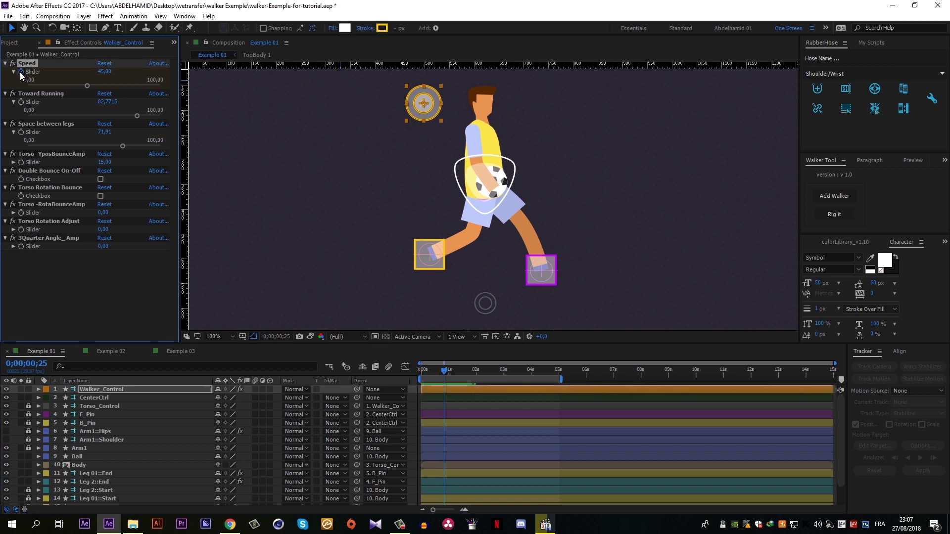
click(461, 391)
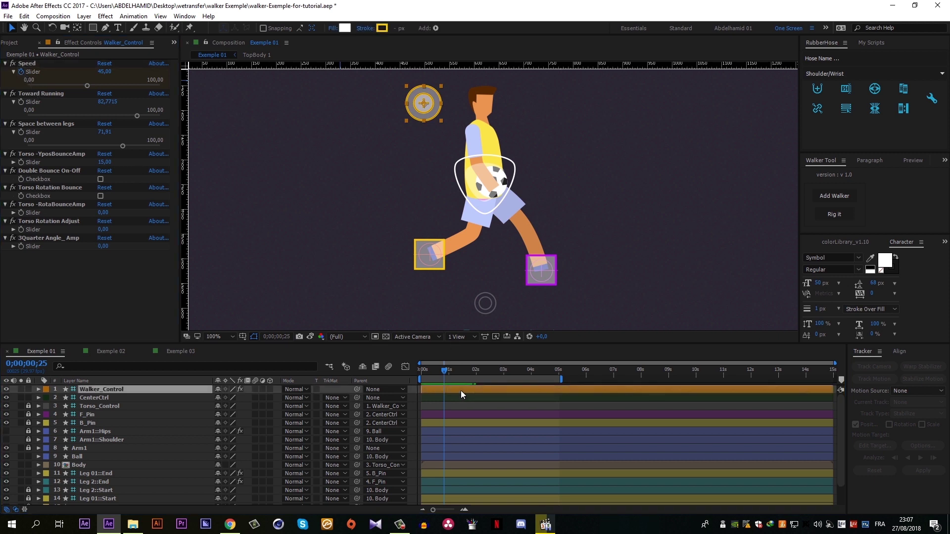
key(u)
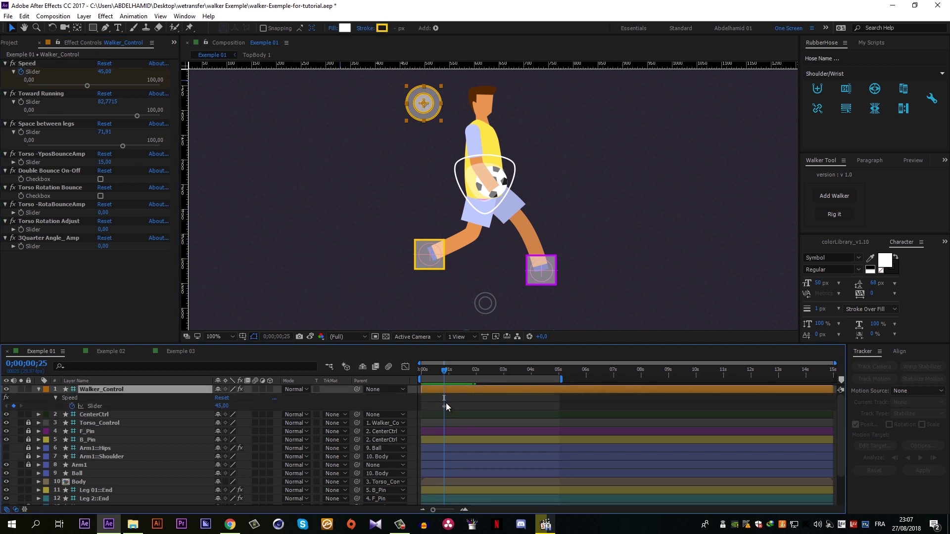
right_click(444, 406)
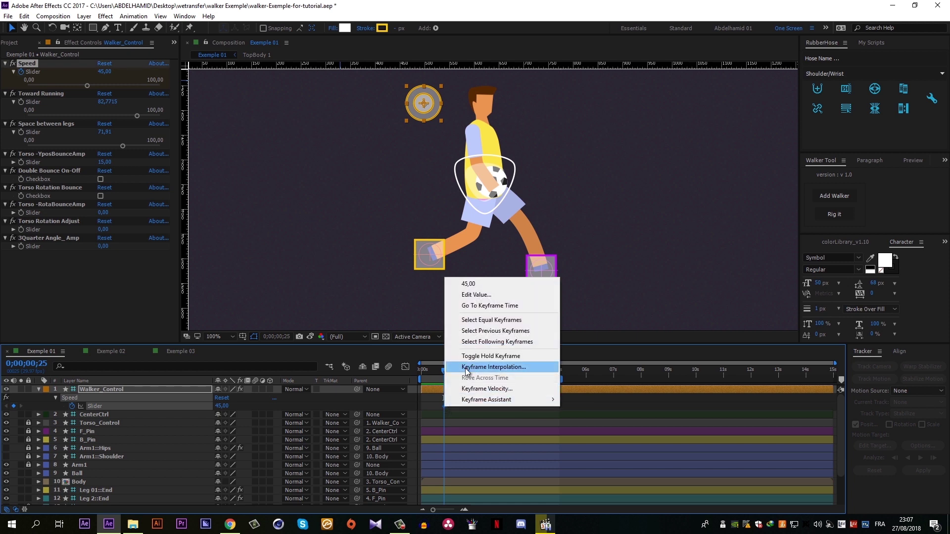
click(476, 358)
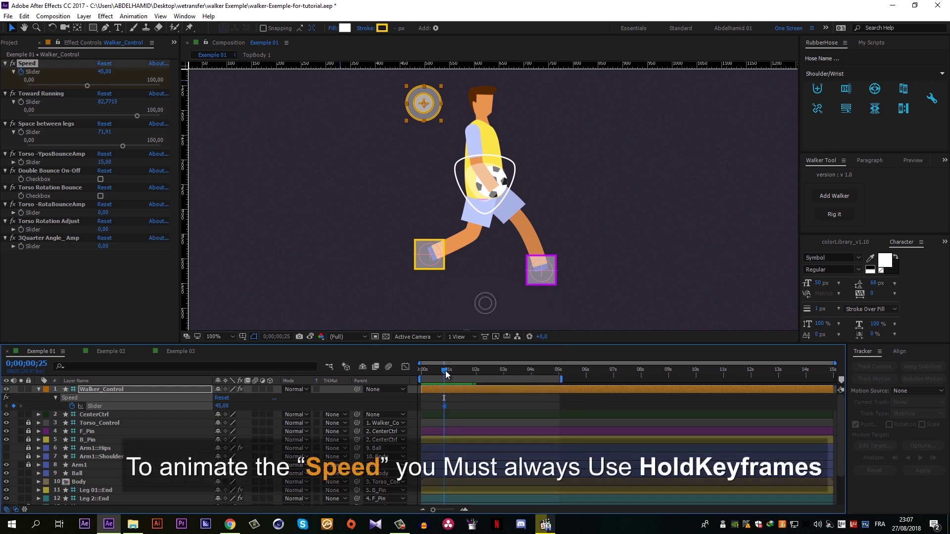
drag(445, 371, 470, 371)
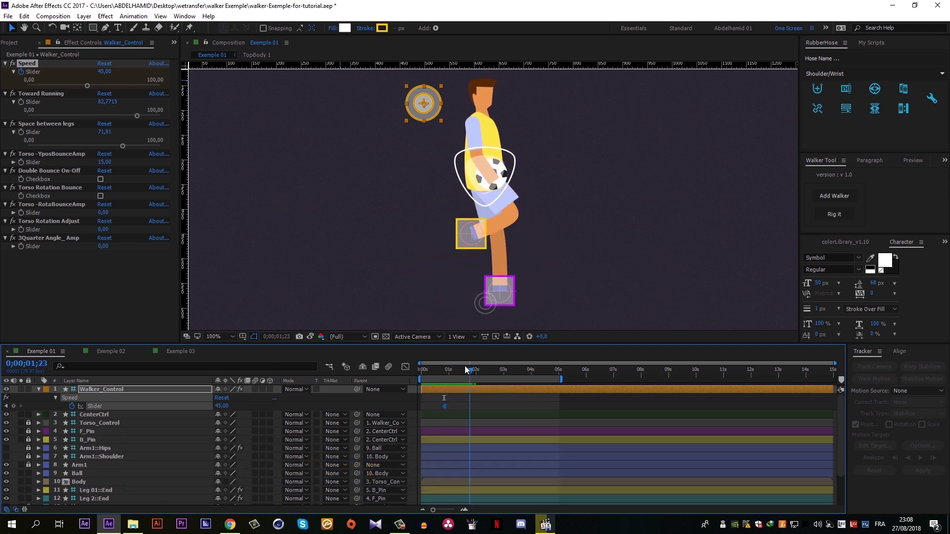
click(101, 71)
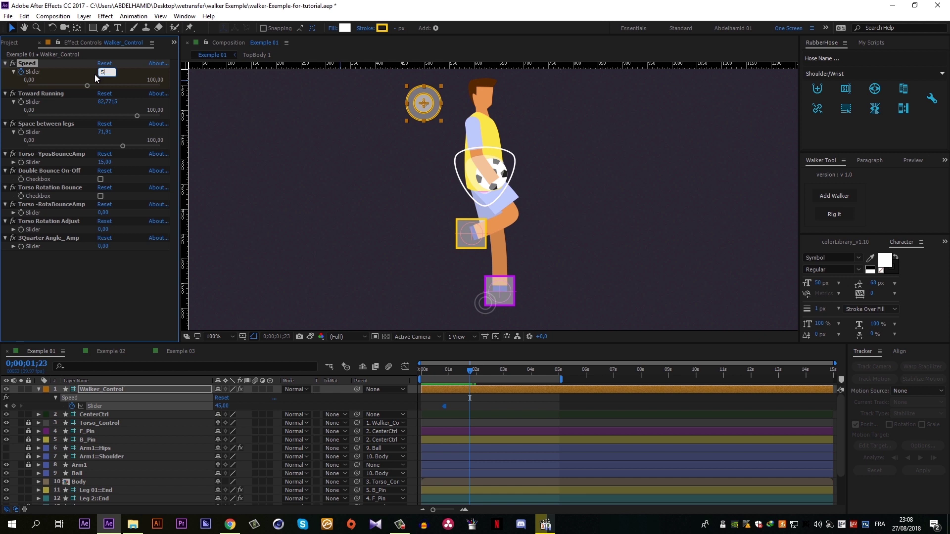
- Add a Speed keyframe of 5 and drag it later, past the 2-second mark
text(5)
key(Return)
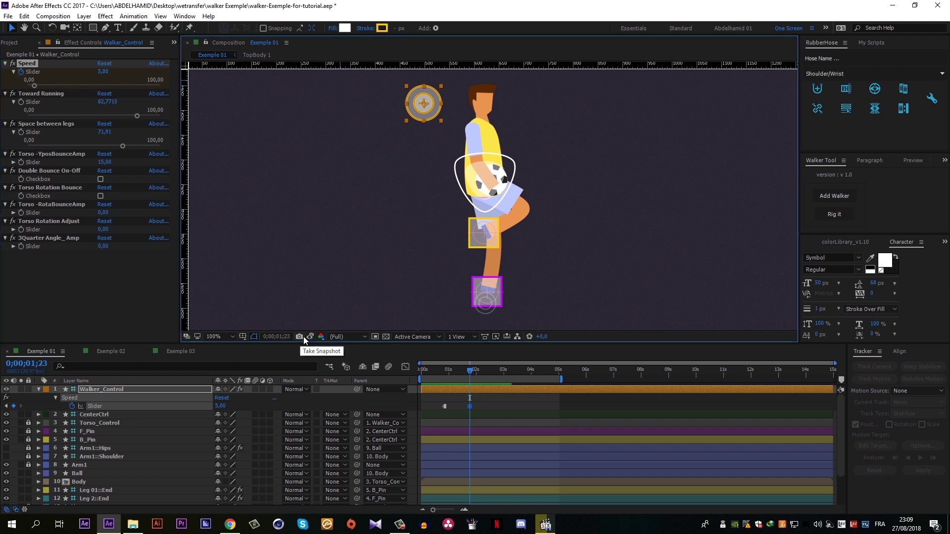
click(469, 406)
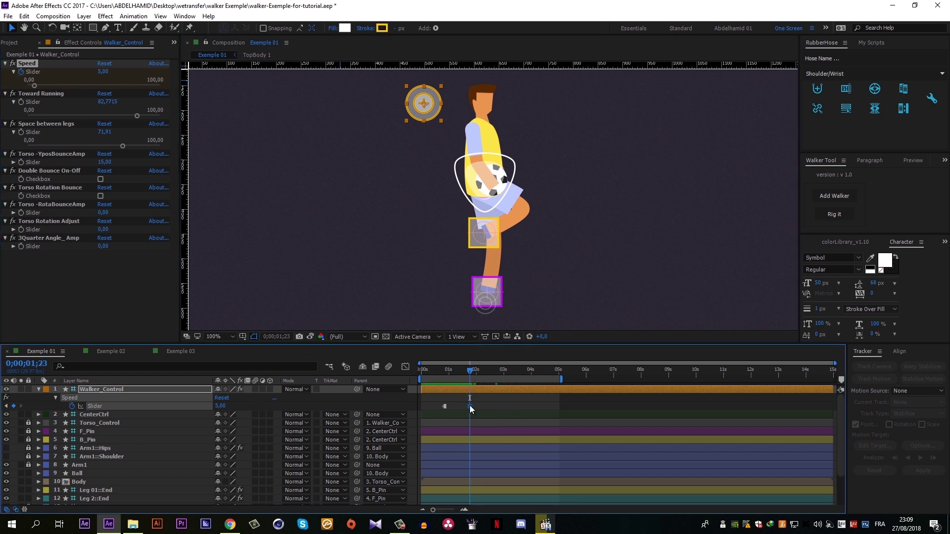
drag(470, 405, 495, 406)
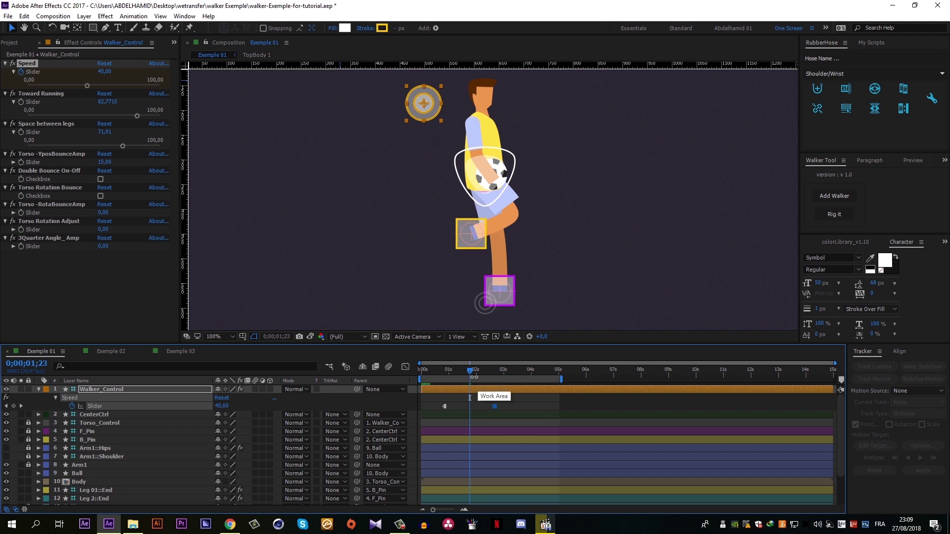
drag(471, 375, 463, 377)
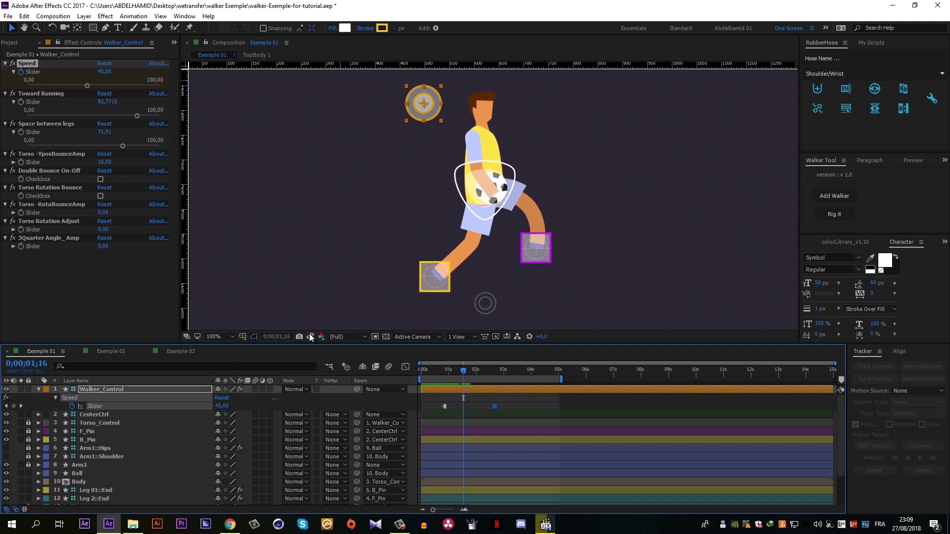
- Compare poses against the snapshot near 1;22, then drag the Speed 5 keyframe back to 0;00;01;24
click(310, 335)
click(309, 336)
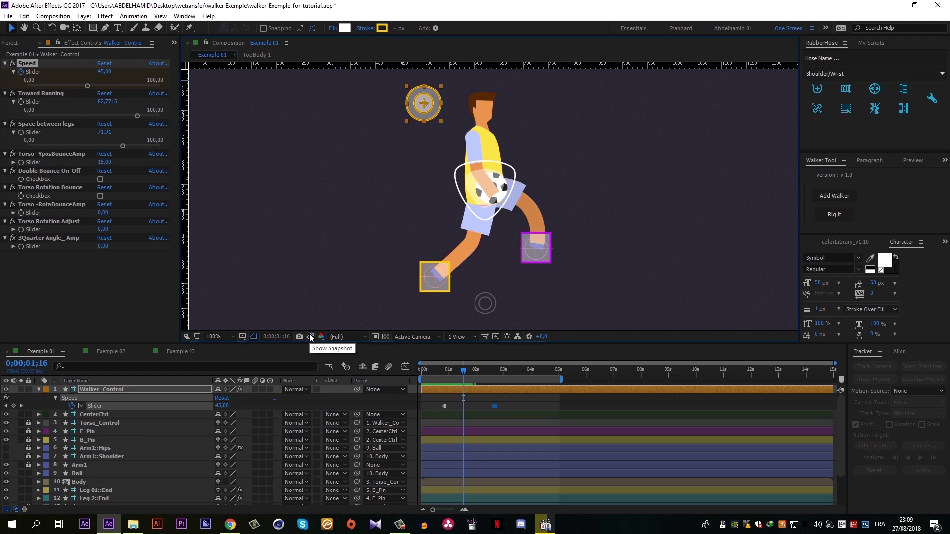
click(310, 335)
click(309, 335)
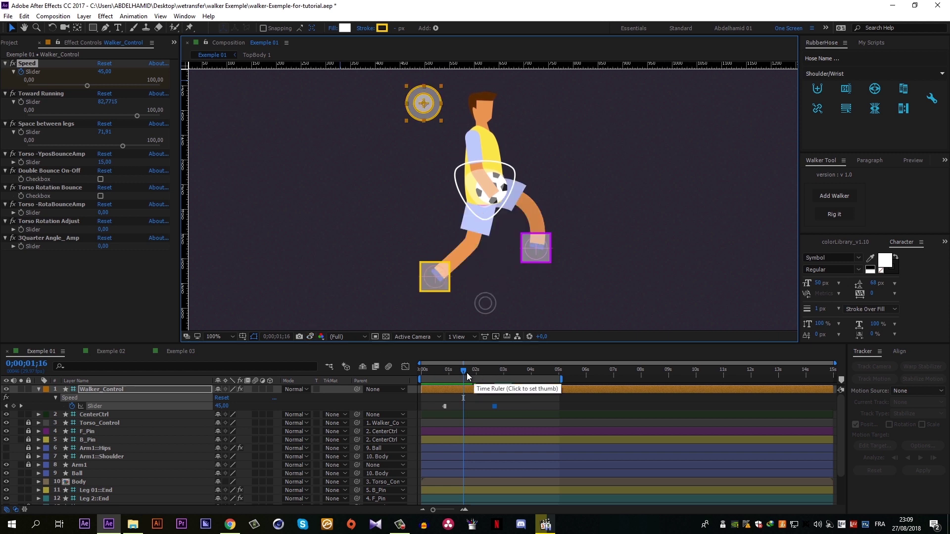
drag(464, 369, 471, 370)
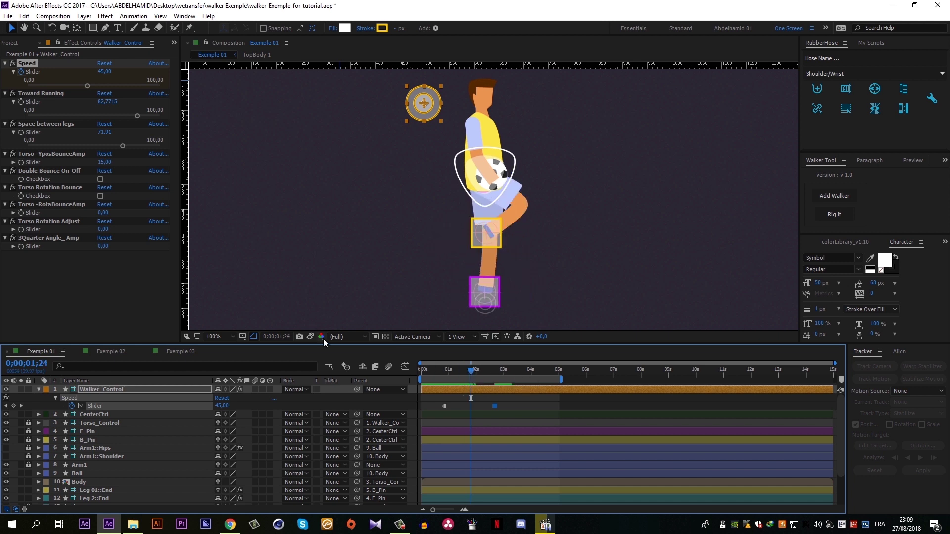
click(311, 336)
click(312, 337)
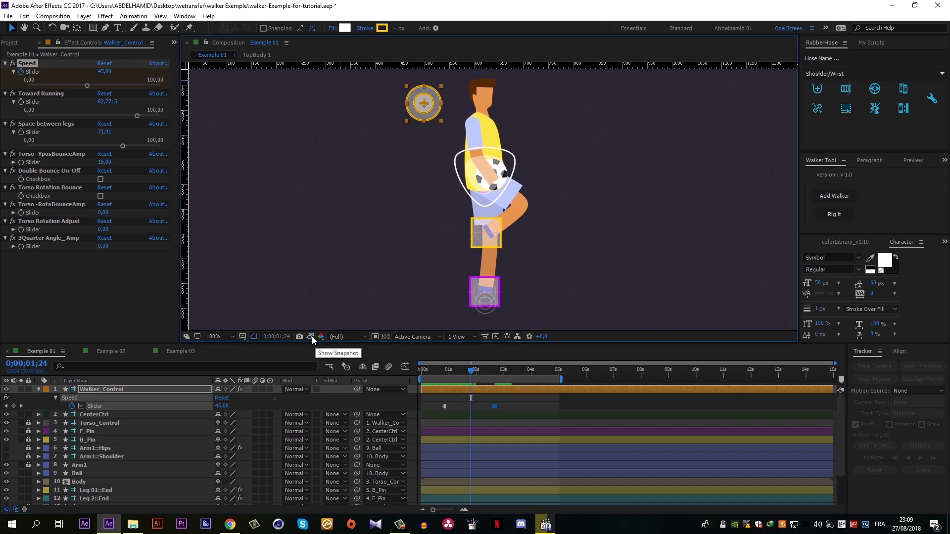
click(312, 336)
click(312, 337)
click(311, 336)
mouse_move(494, 408)
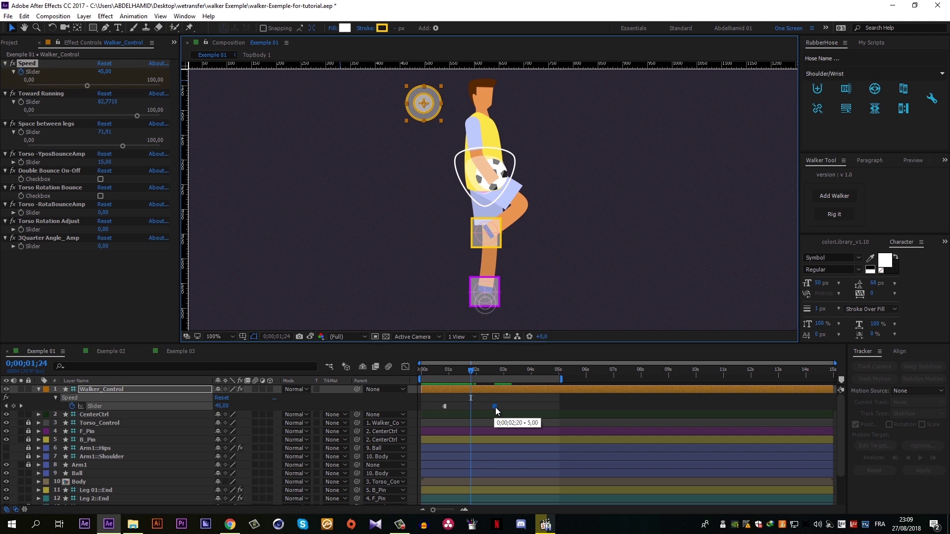
drag(495, 408, 471, 408)
- Undo the last keyframe change, leaving Speed 5 on 0;00;01;24, then deselect and preview the slow-down
key(ctrl+z)
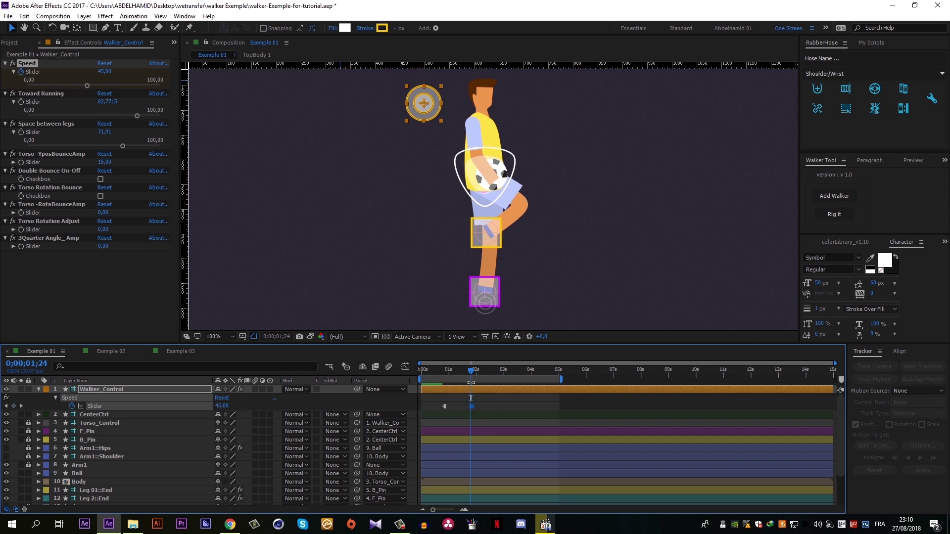
click(519, 400)
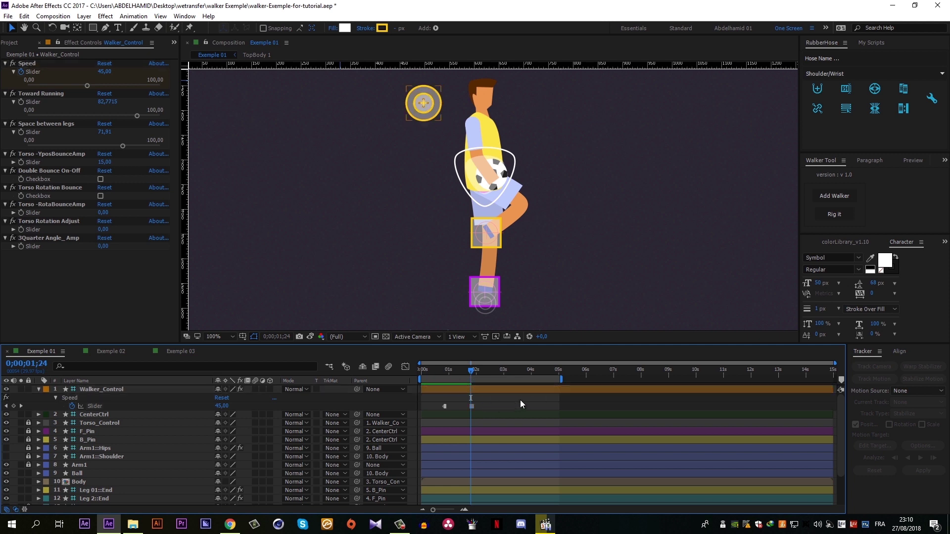
key(space)
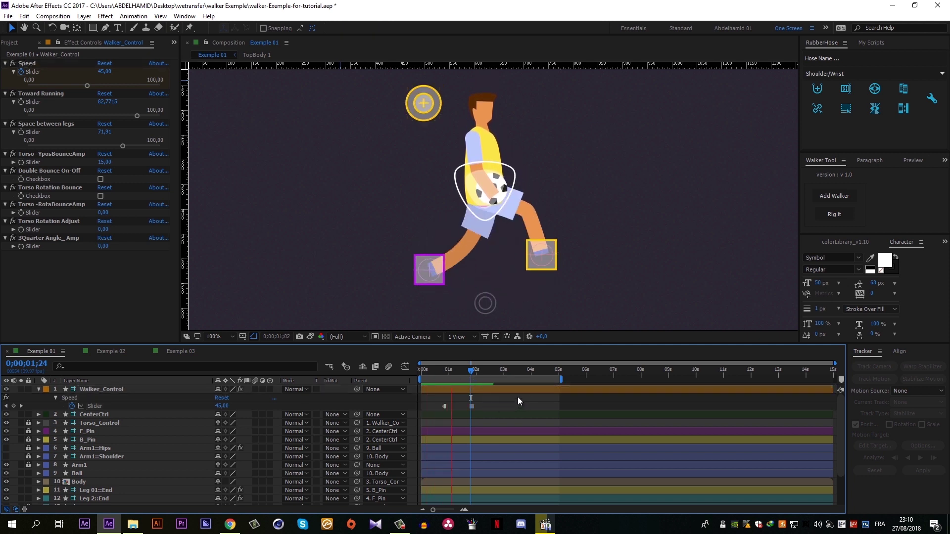